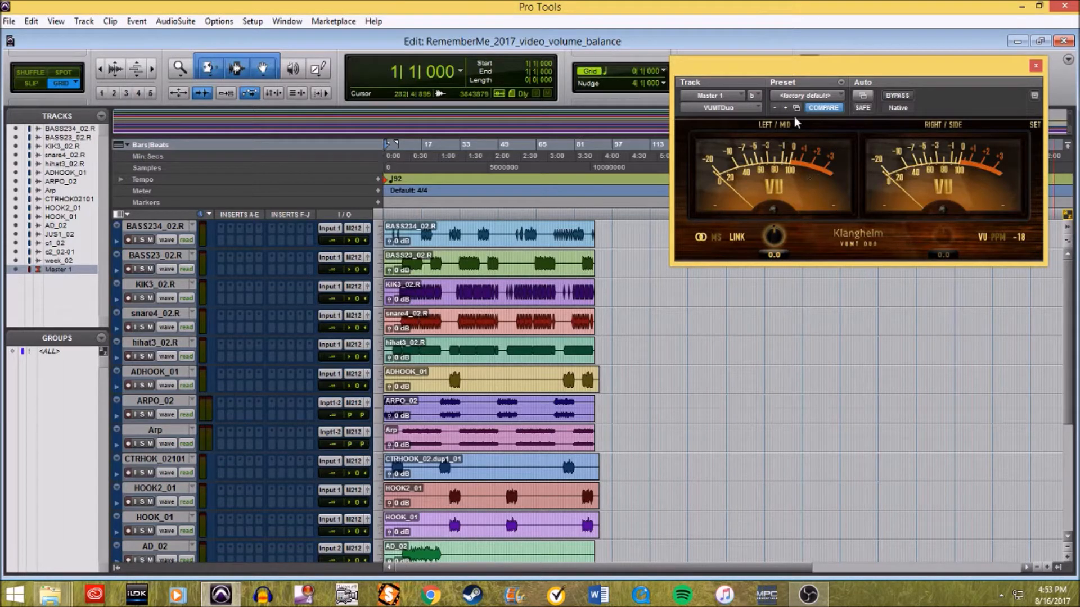
Step: Pull every fader down to minimum using the <ALL> group, and with the group off, reset the Master 1 fader to 0.0 dB
mouse_move(809, 601)
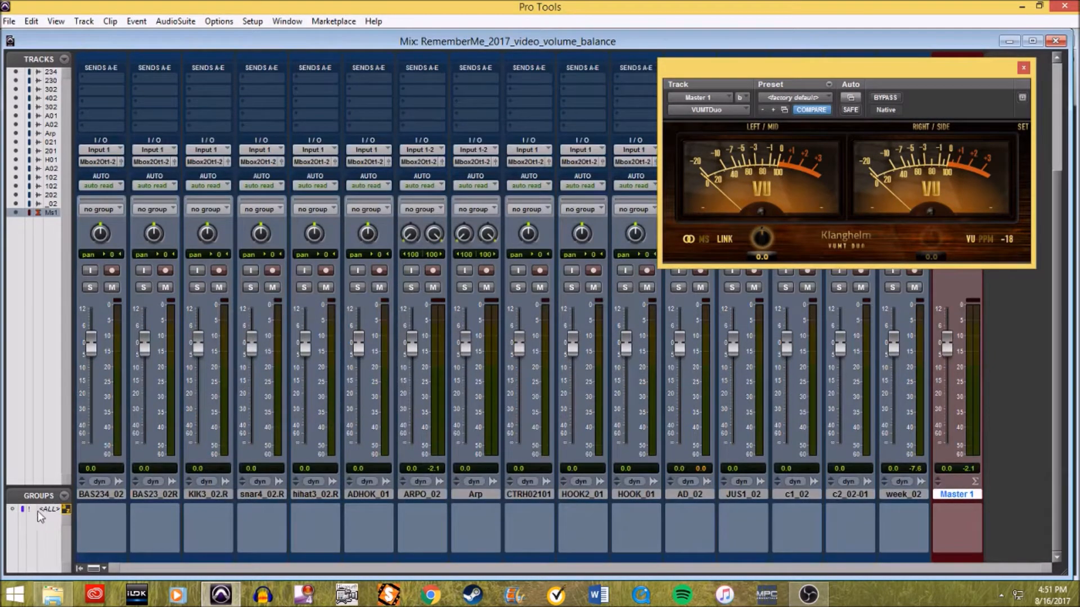
click(47, 509)
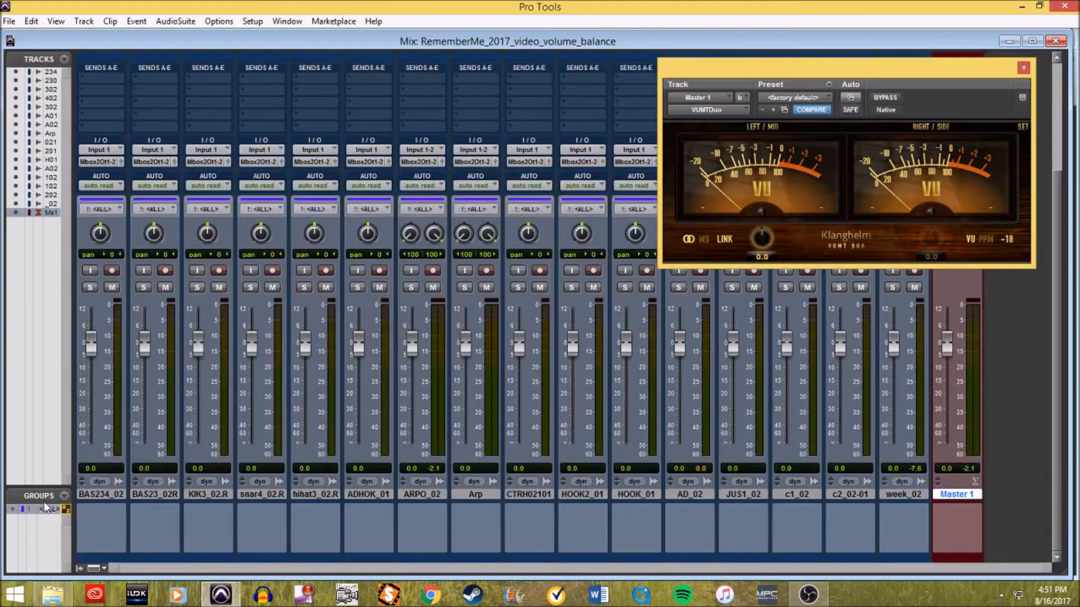
drag(259, 349, 257, 454)
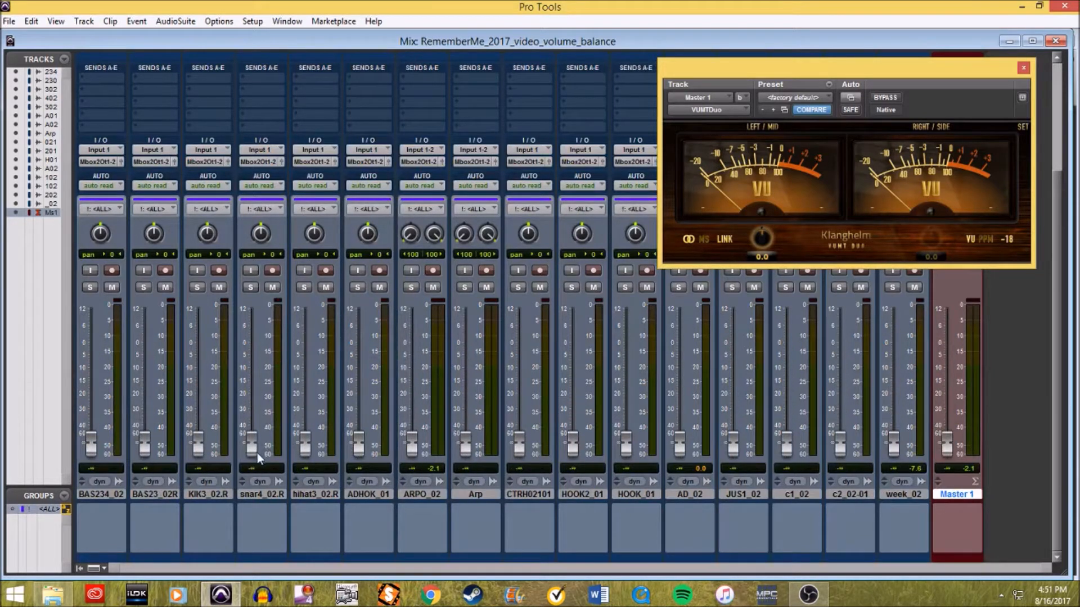
click(48, 509)
click(80, 569)
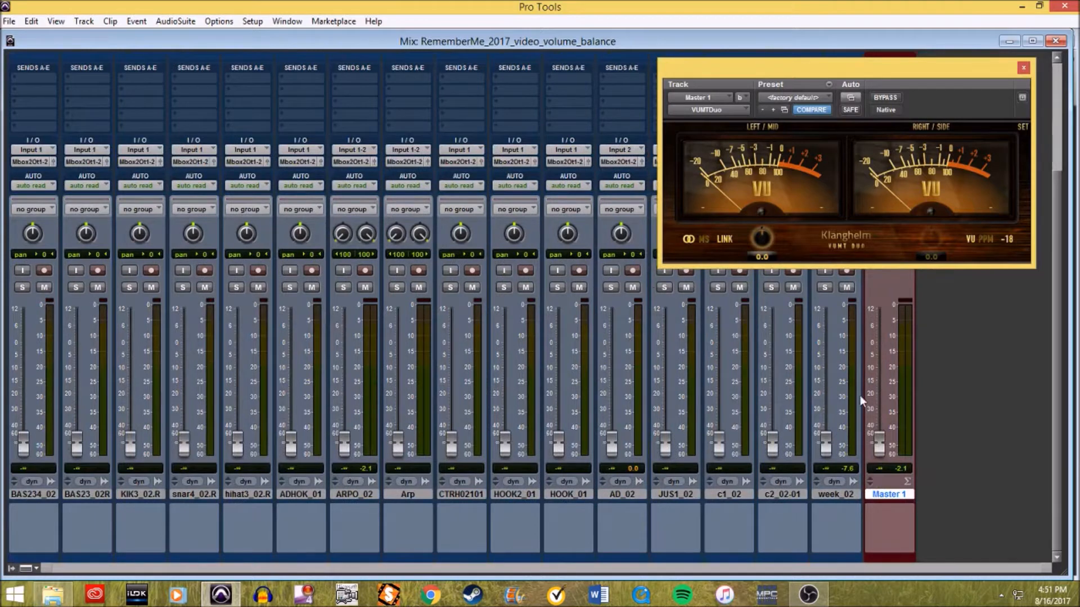
alt+click(883, 447)
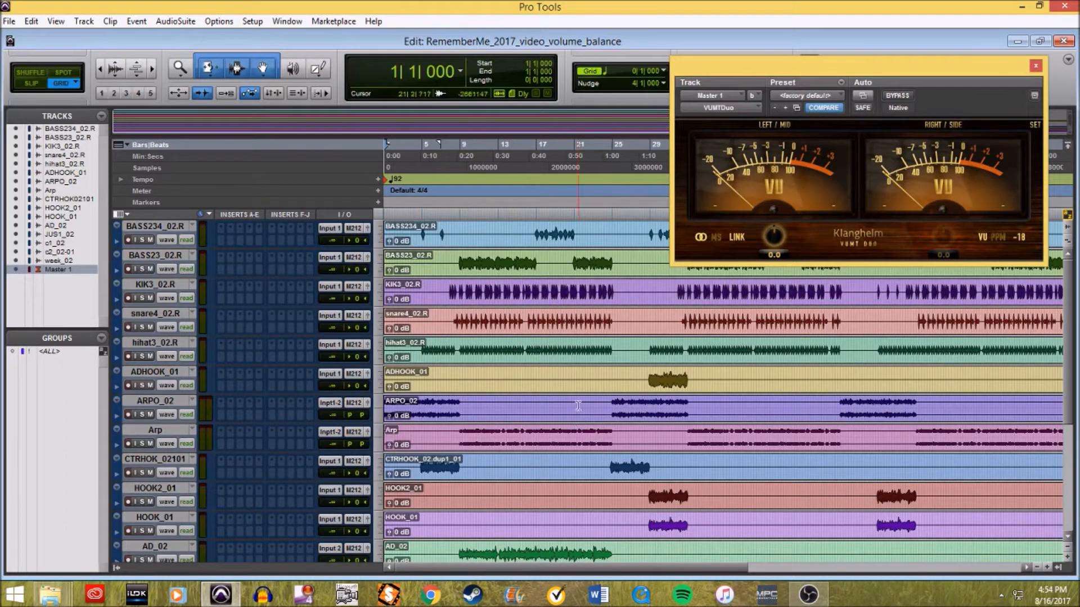
Step: Select bars 9 to 17 on the timeline as the playback range and return to the Mix window
click(461, 147)
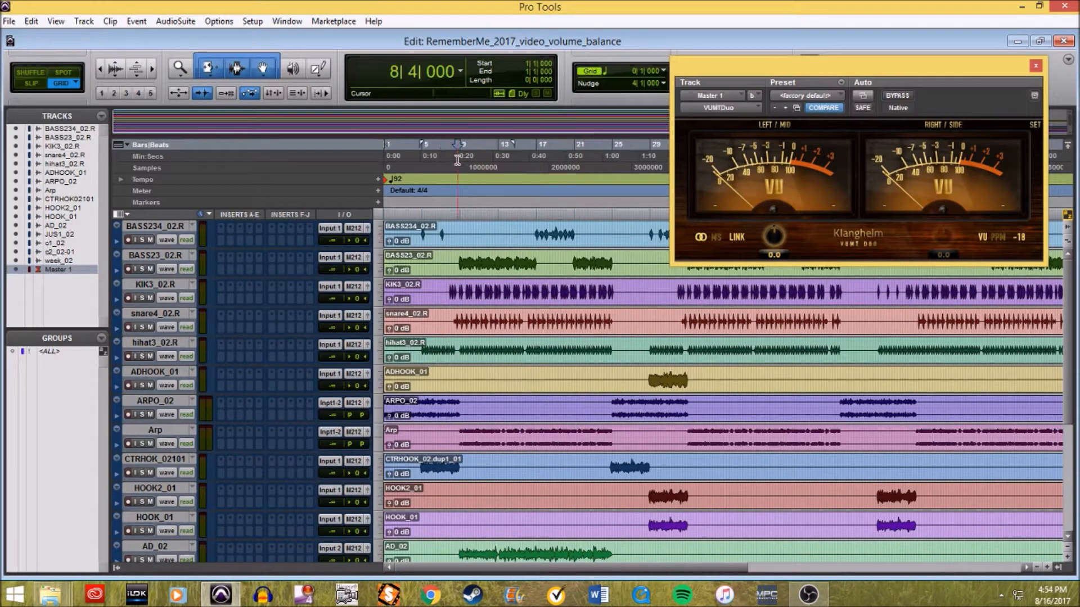
drag(461, 147, 538, 157)
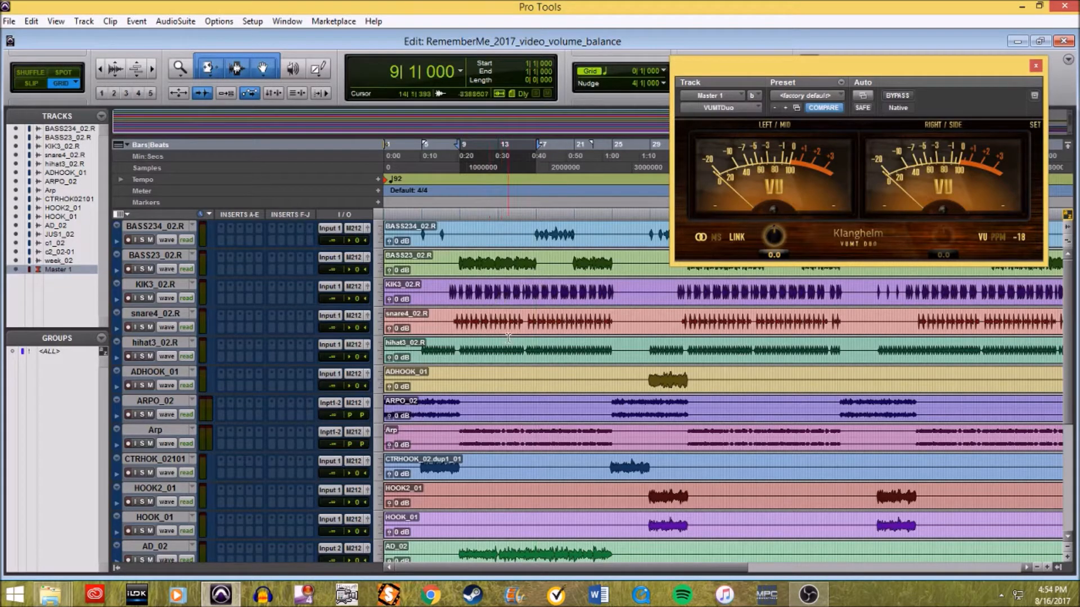
key(ctrl+equal)
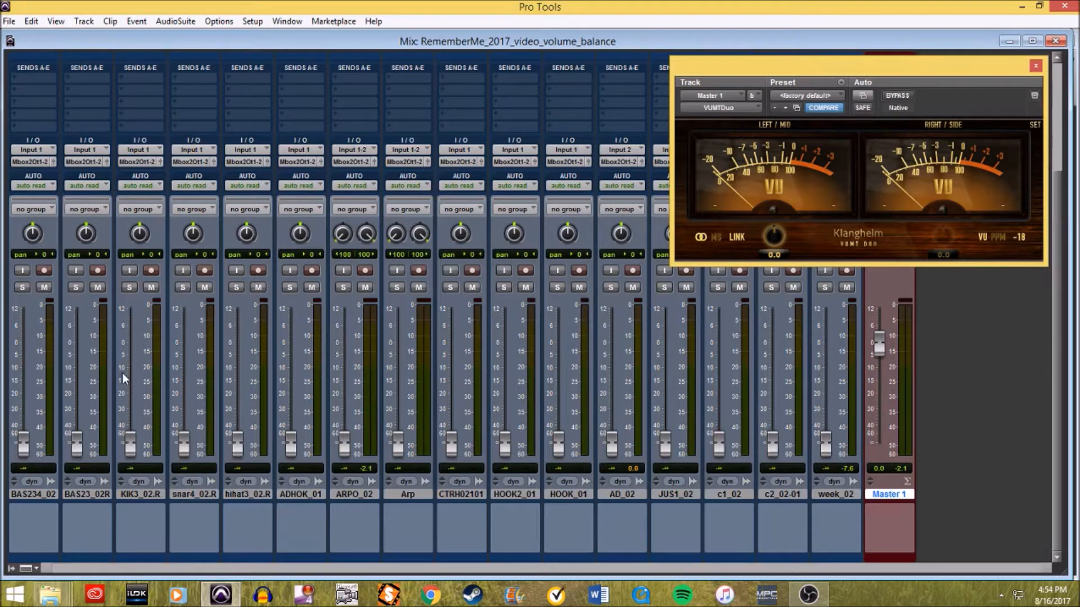
Step: Raise the KIK3_02.R fader to -10.0 dB and the snare fader to -10.3 dB against the VU meter
drag(131, 416, 130, 348)
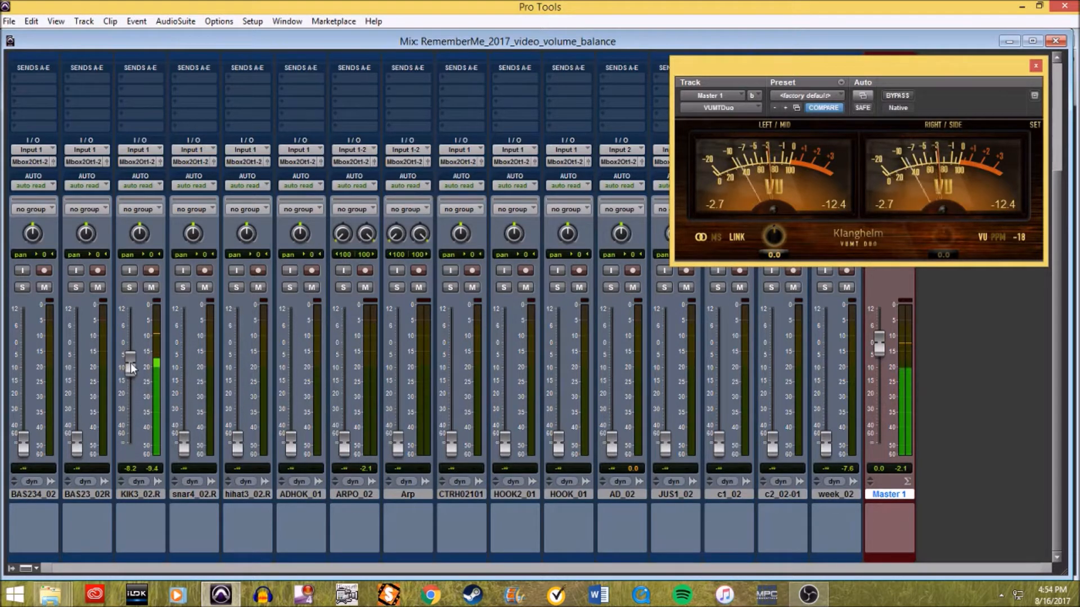
drag(131, 362, 136, 408)
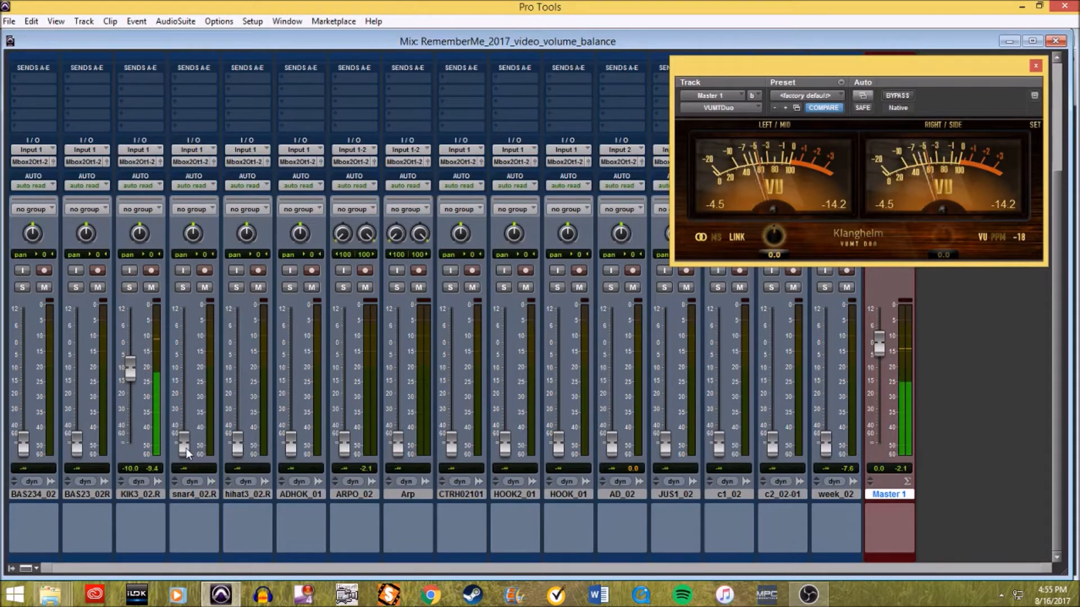
drag(187, 448, 187, 367)
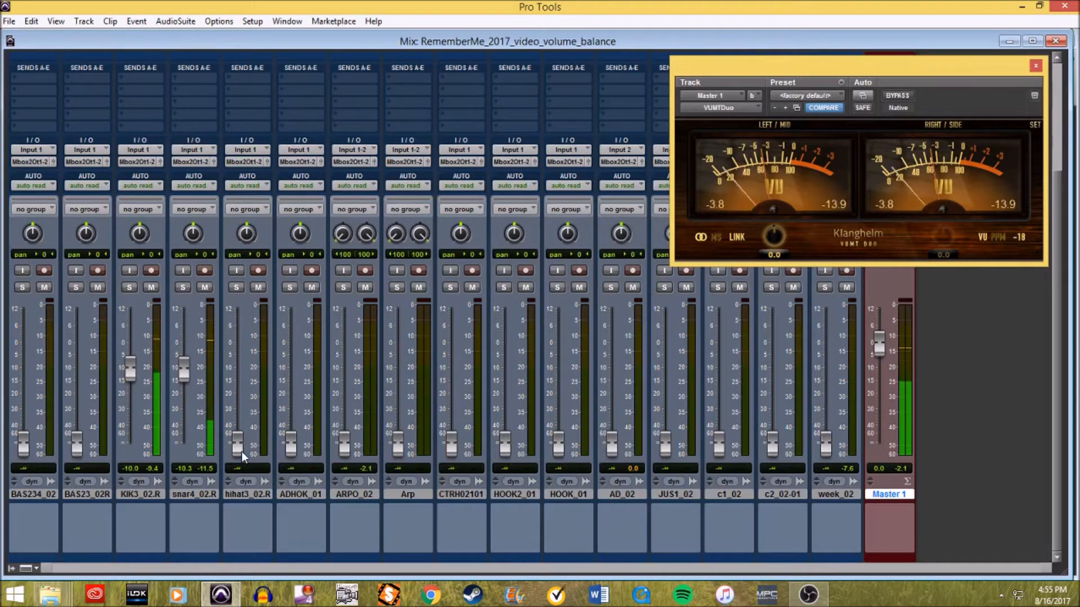
Step: Set the hihat3_02.R fader to -15.9 dB and pan the track 24 to the left
drag(241, 451, 237, 389)
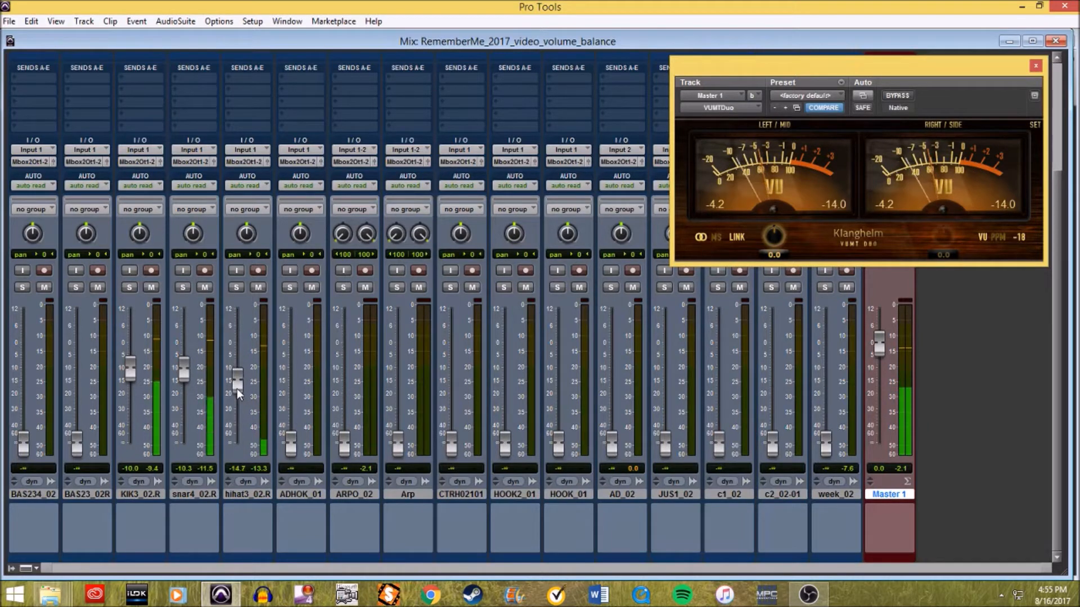
drag(248, 235, 250, 285)
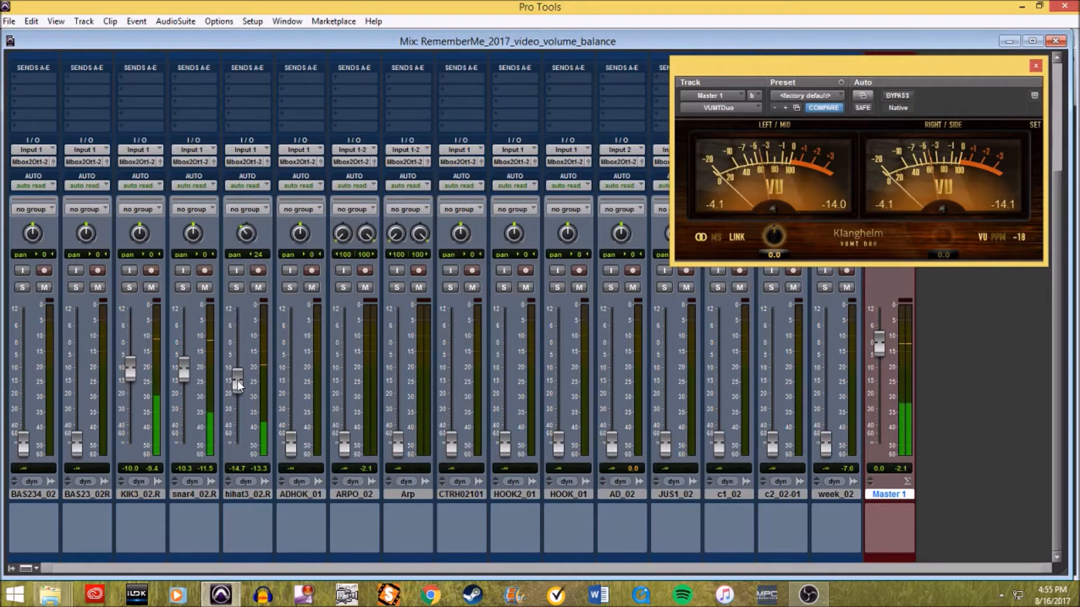
drag(238, 380, 238, 410)
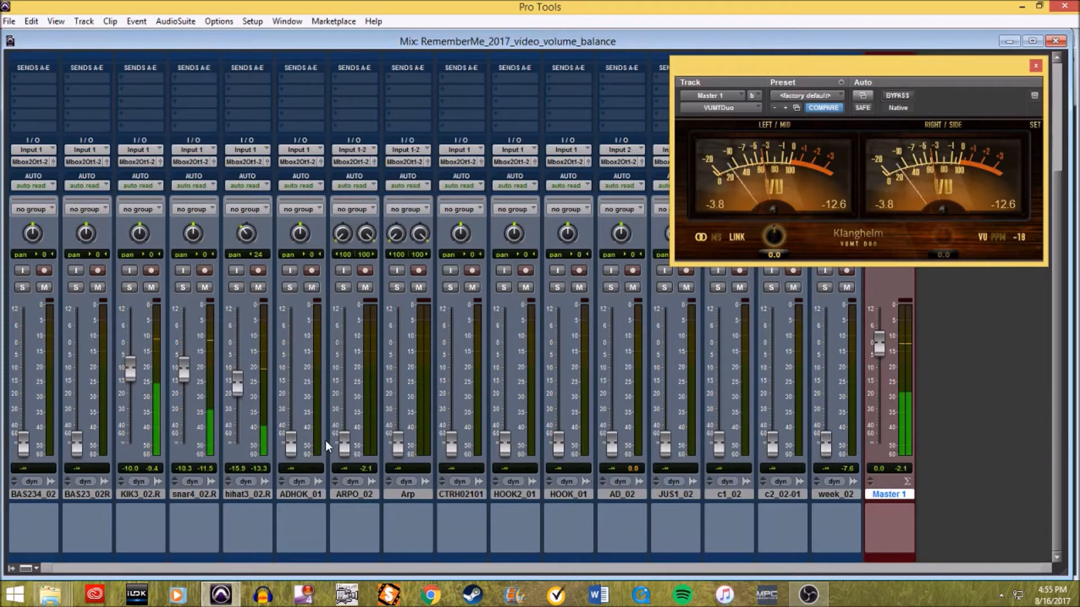
Step: Raise the BAS23_02R bass fader to -10.2 dB in the Mix window
key(ctrl+equal)
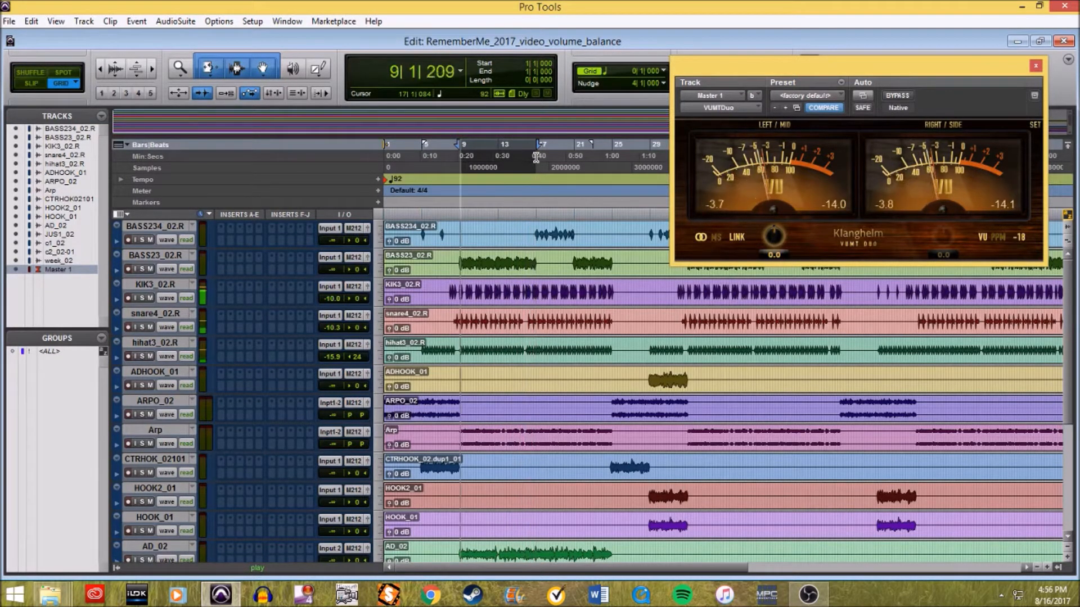
key(ctrl+equal)
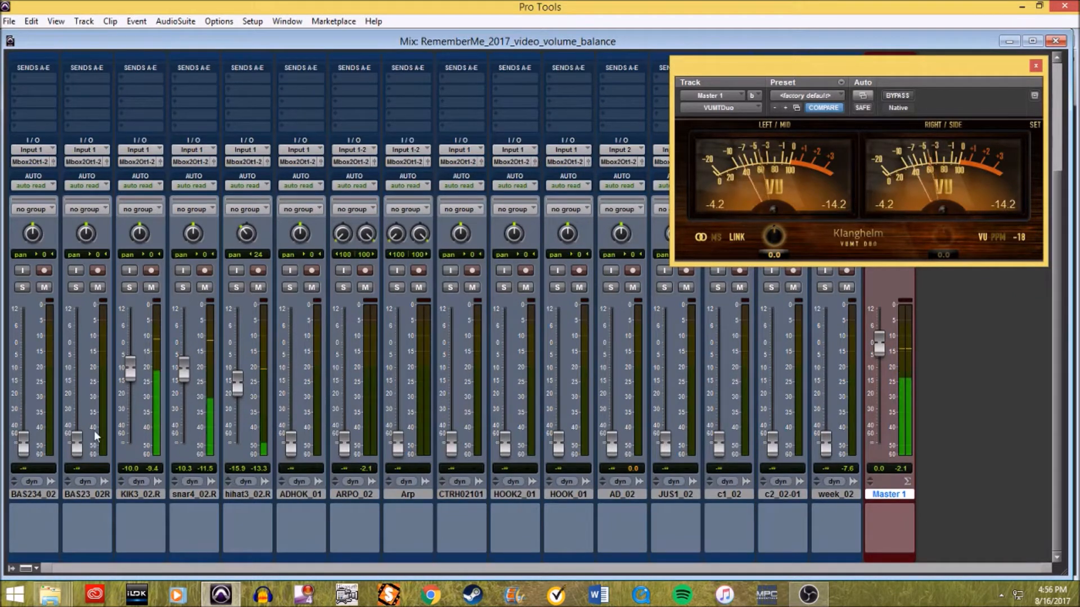
drag(24, 447, 83, 373)
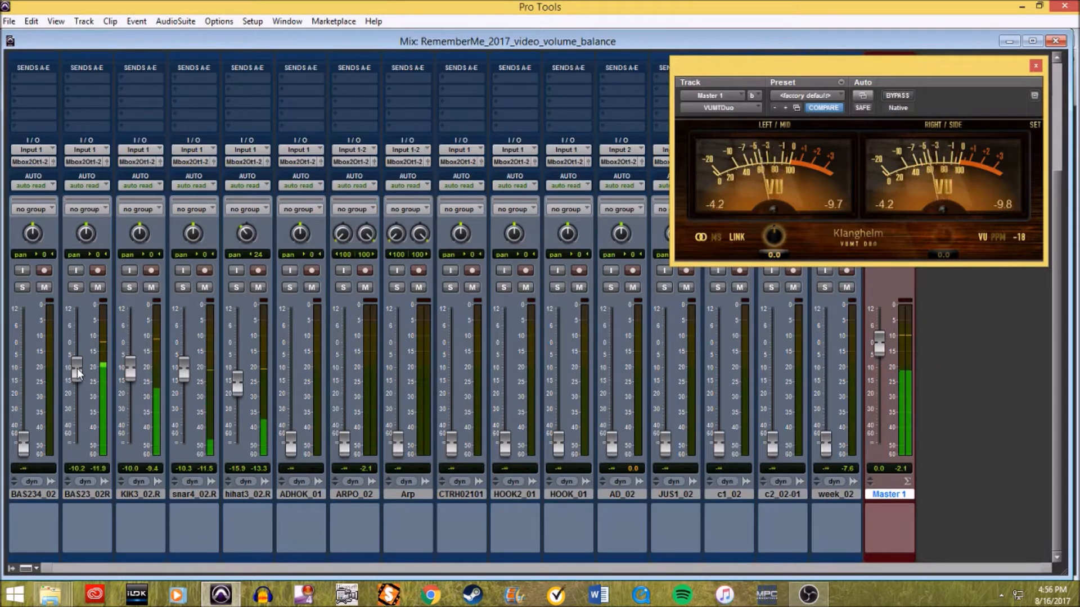
Step: Solo the BAS23_02R and KIK3_02.R tracks together, add the snare to the comparison, and clear all solos
click(130, 288)
click(77, 288)
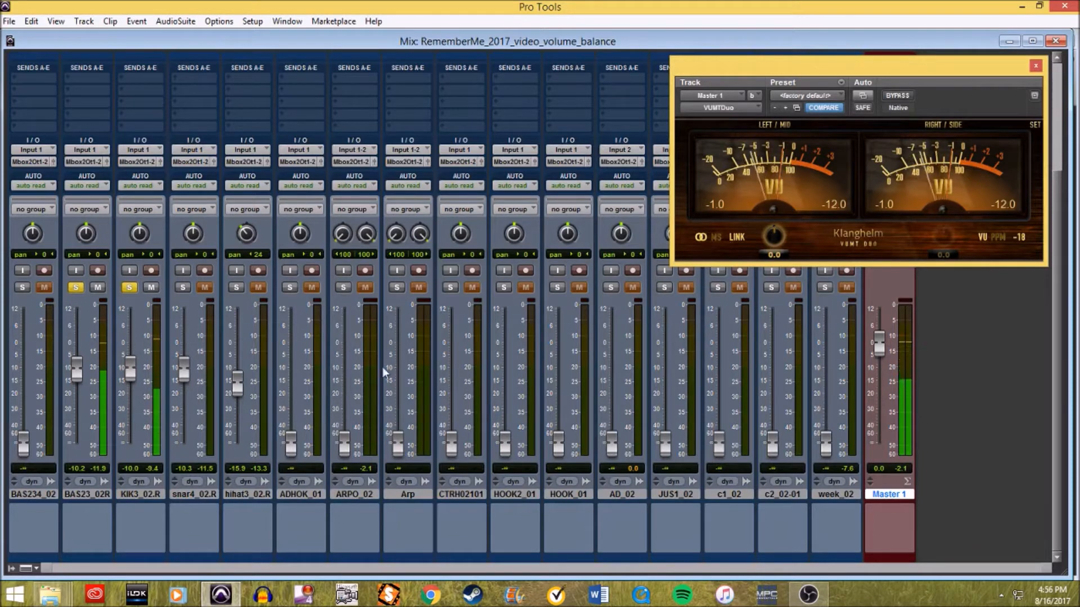
click(181, 288)
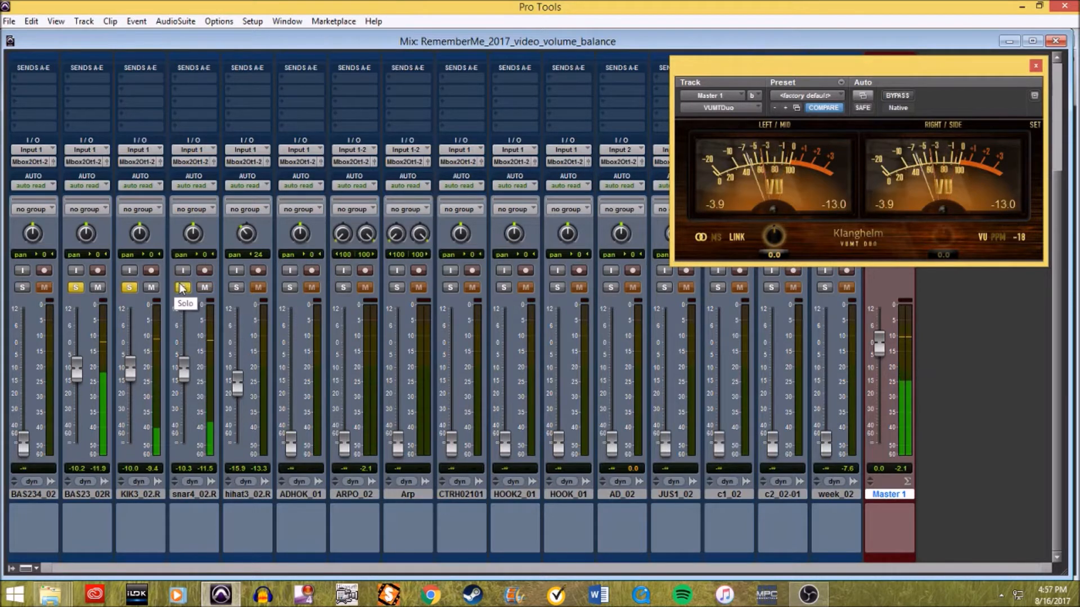
click(235, 288)
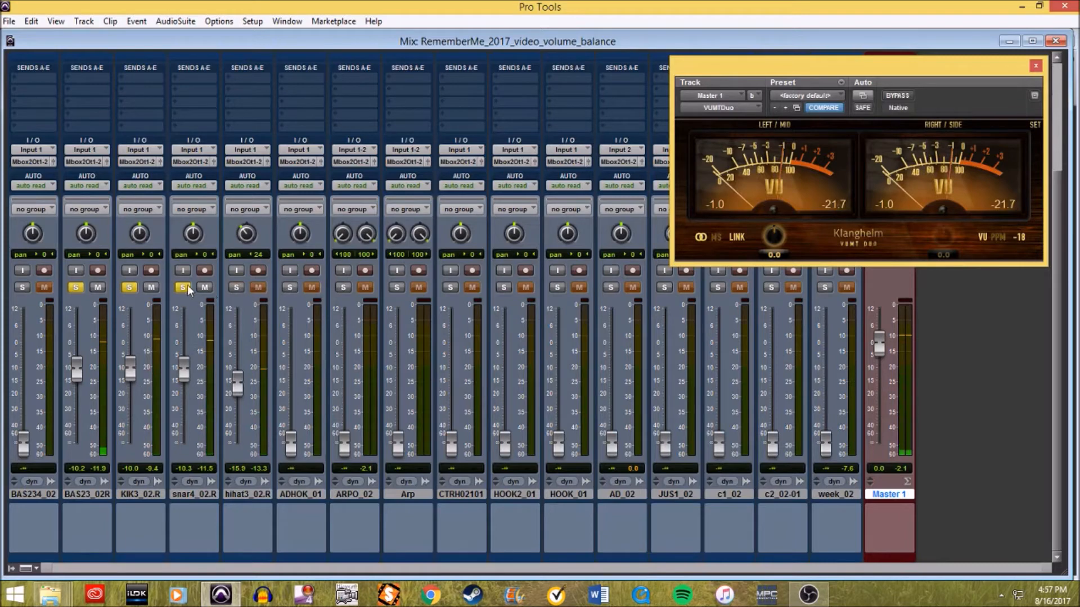
click(129, 288)
click(73, 288)
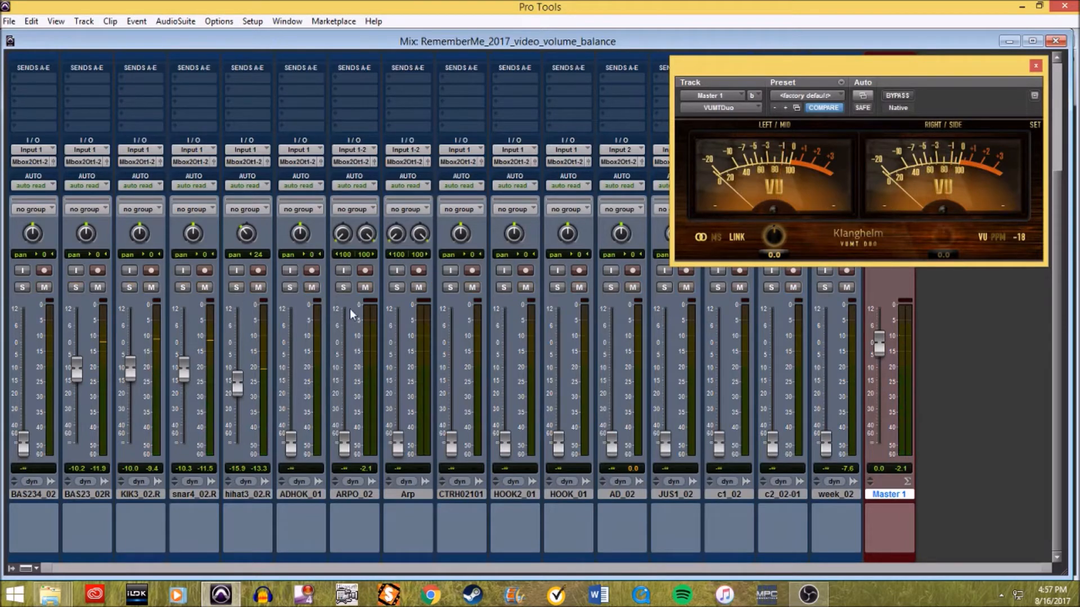
Step: Select bars 17 to 25 on the timeline as the playback range and reposition the VU meter window
key(ctrl+equal)
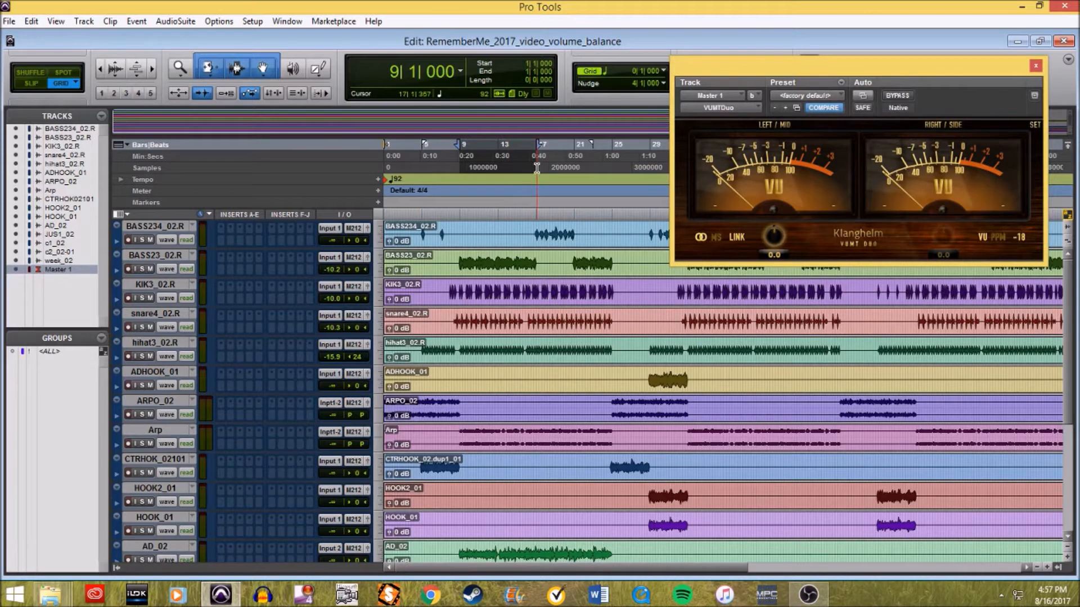
drag(530, 232, 612, 260)
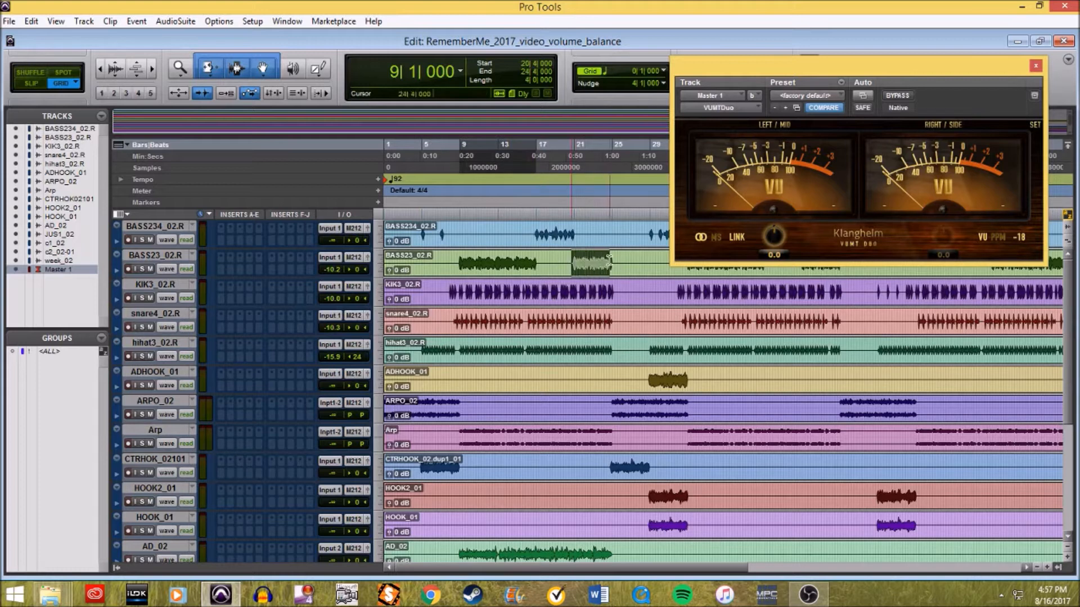
click(535, 178)
drag(536, 163, 616, 153)
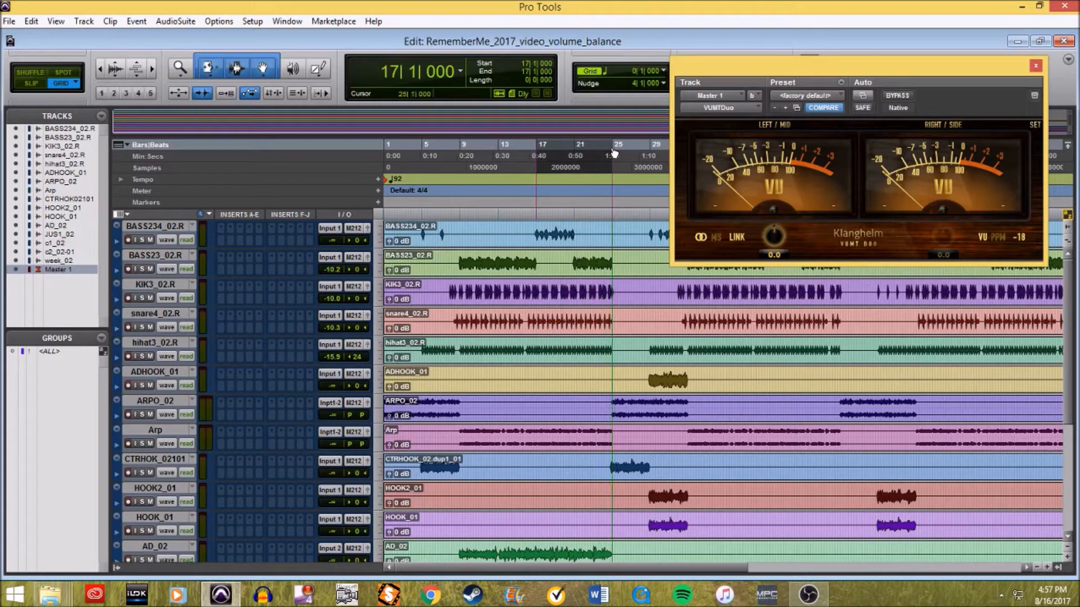
drag(759, 71, 781, 73)
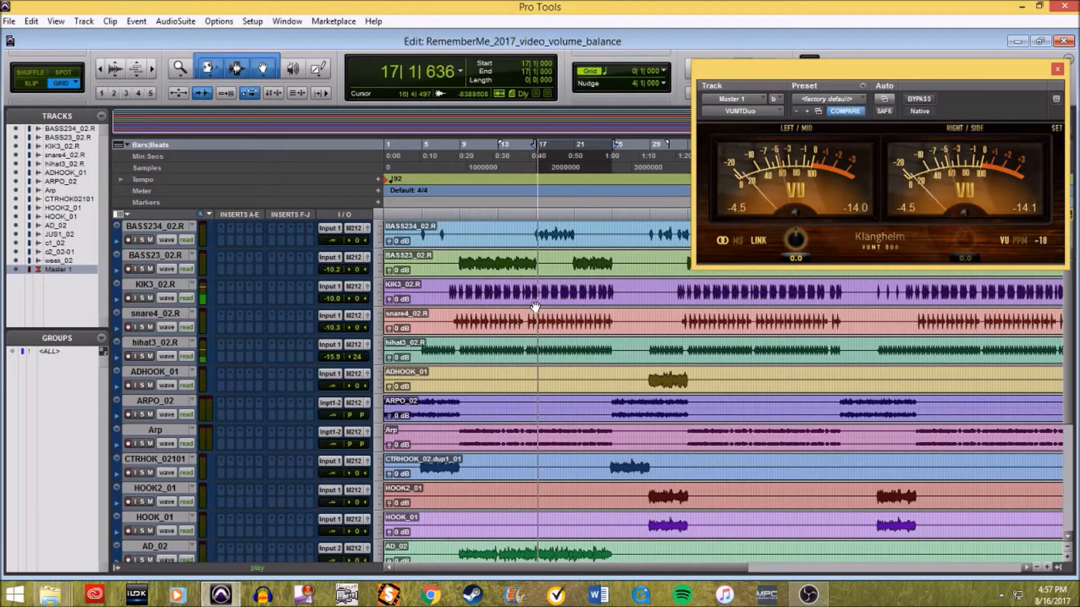
Step: Raise the BAS234_02 bass fader to -9.8 dB in the Mix window
key(ctrl+equal)
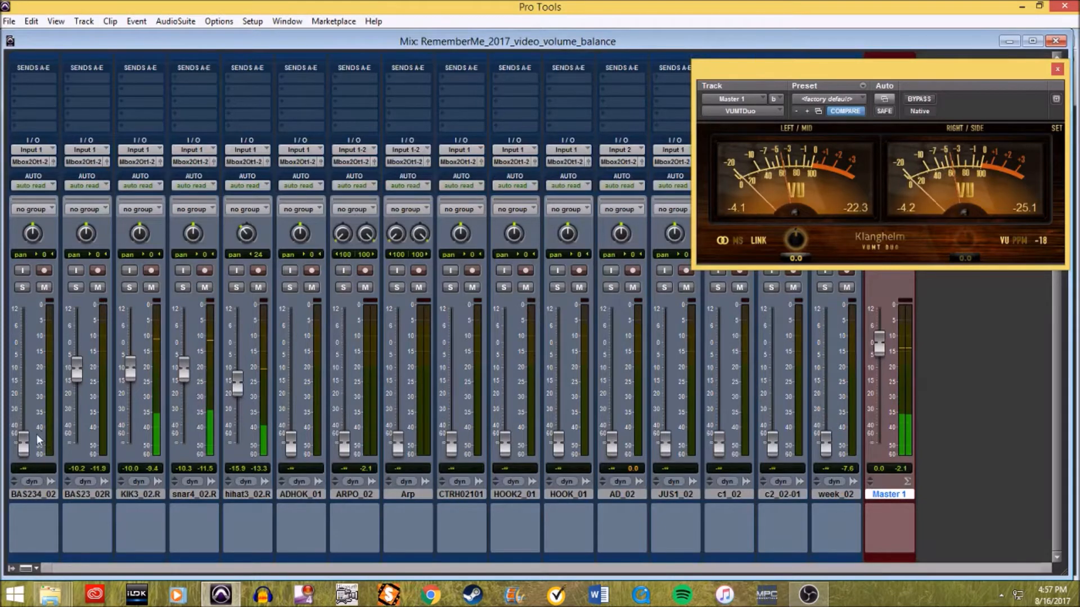
key(ctrl+equal)
key(ctrl+equal)
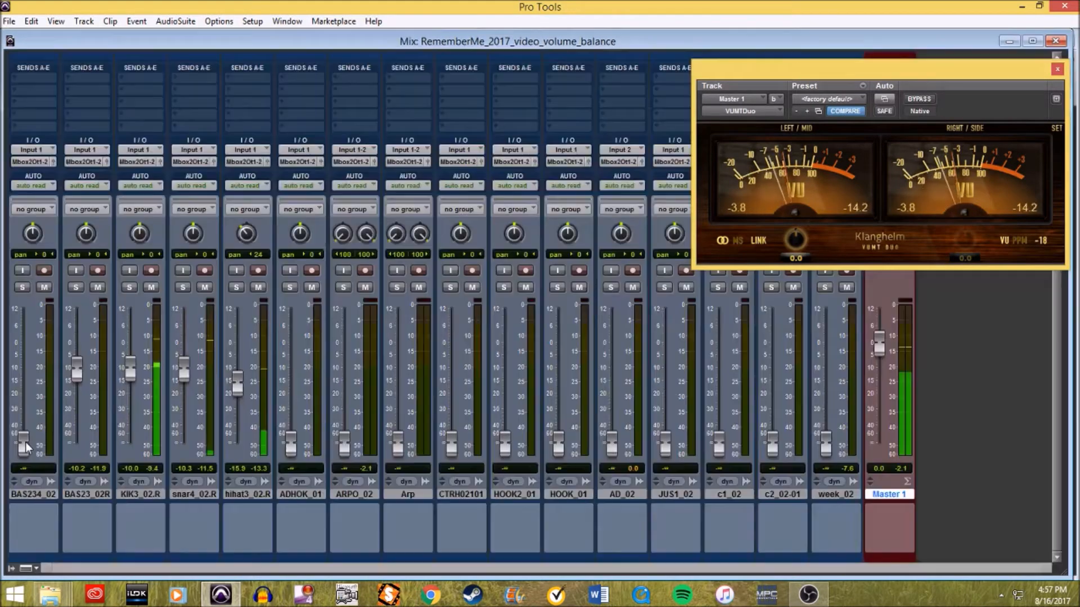
drag(32, 380, 32, 369)
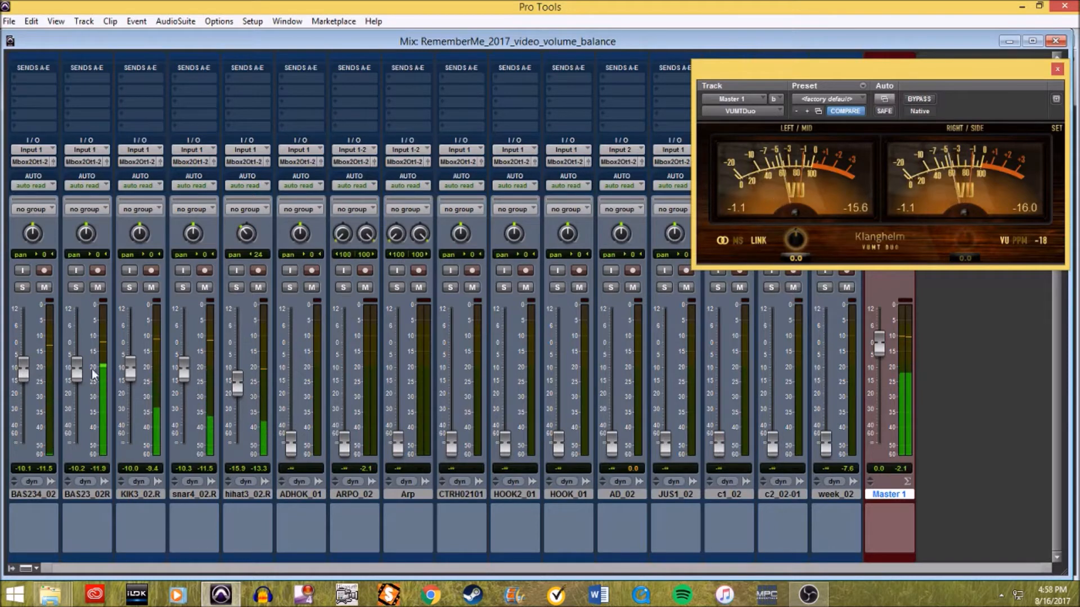
drag(22, 376, 24, 370)
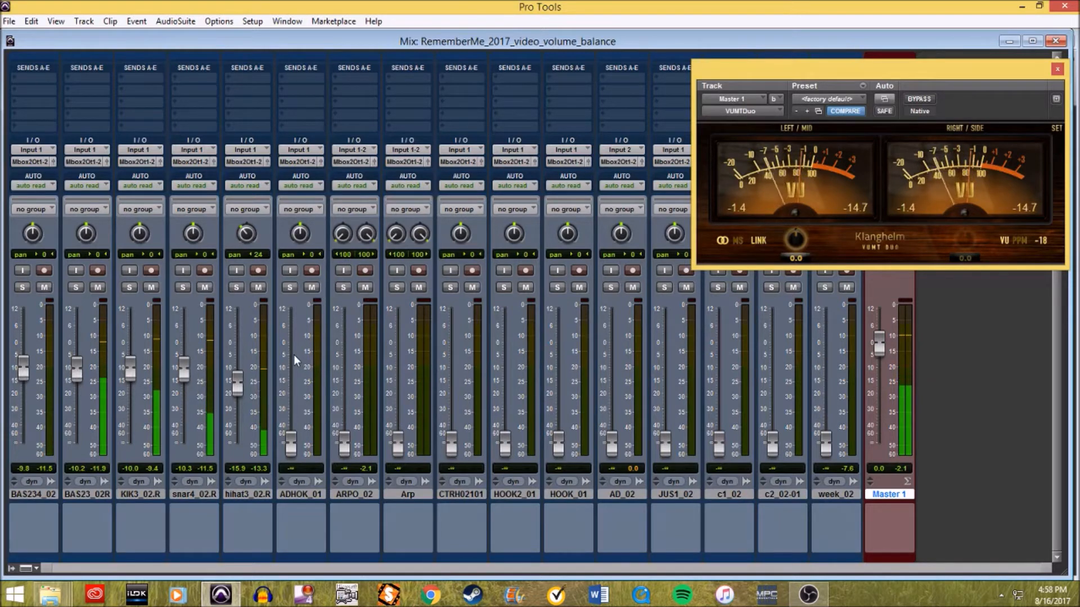
Step: Set the snare fader to -9.9 dB and bring the Arp fader up to -14.1 dB
drag(186, 365, 184, 355)
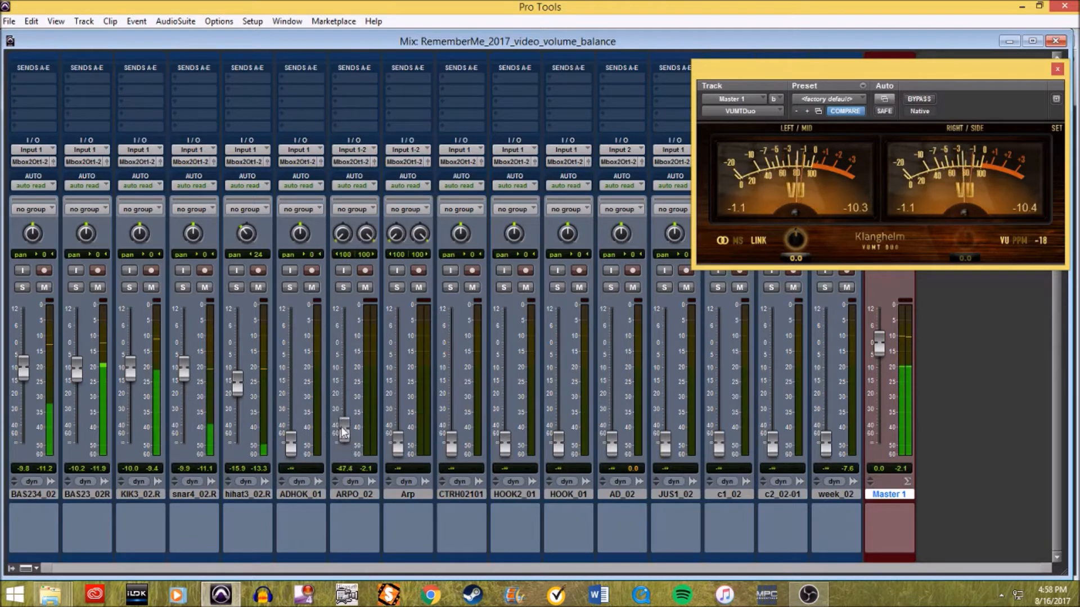
drag(396, 449, 395, 334)
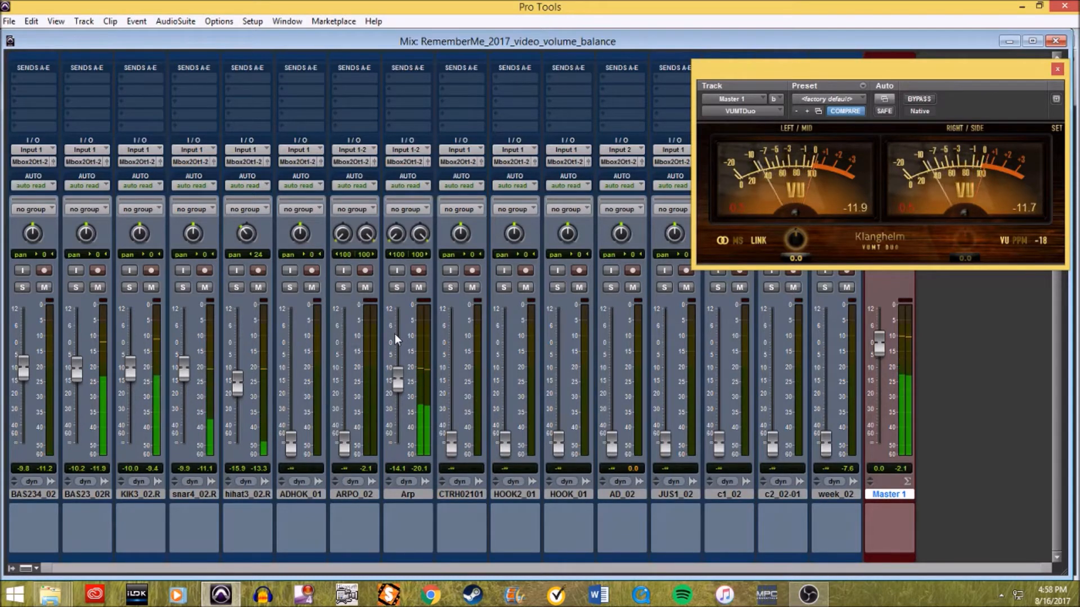
Step: Return the playback position to the session start in the Edit window and look over the remaining vocal tracks
key(ctrl+equal)
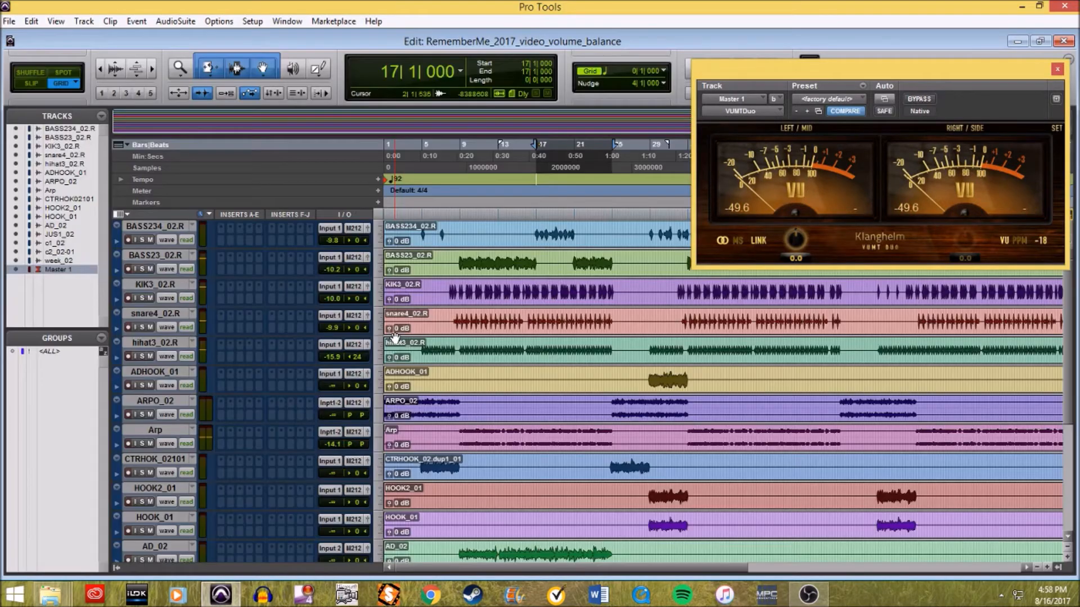
key(Return)
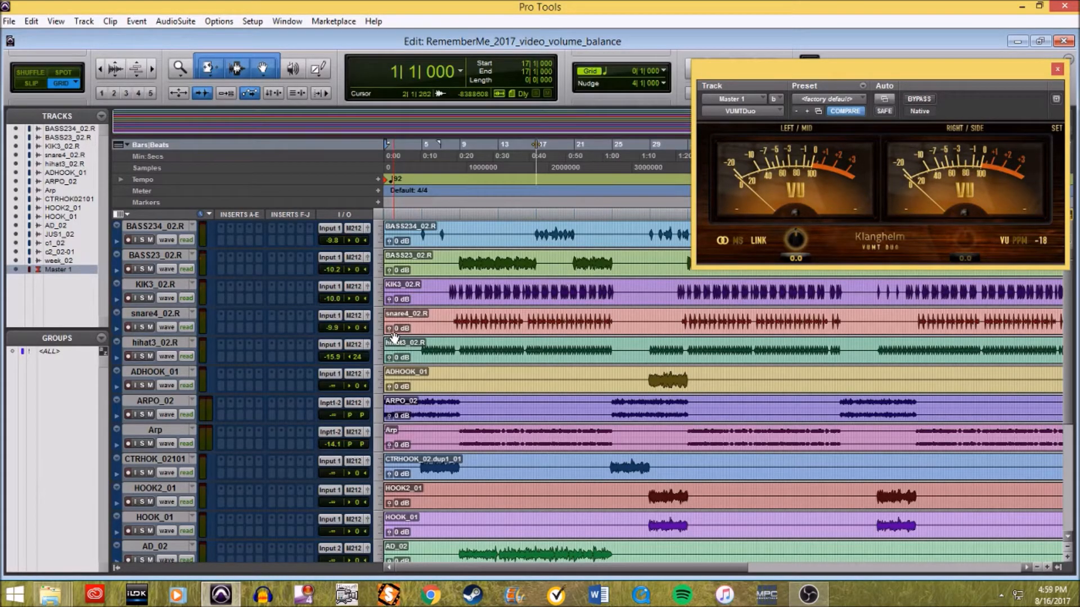
scroll(395, 338, down, 5)
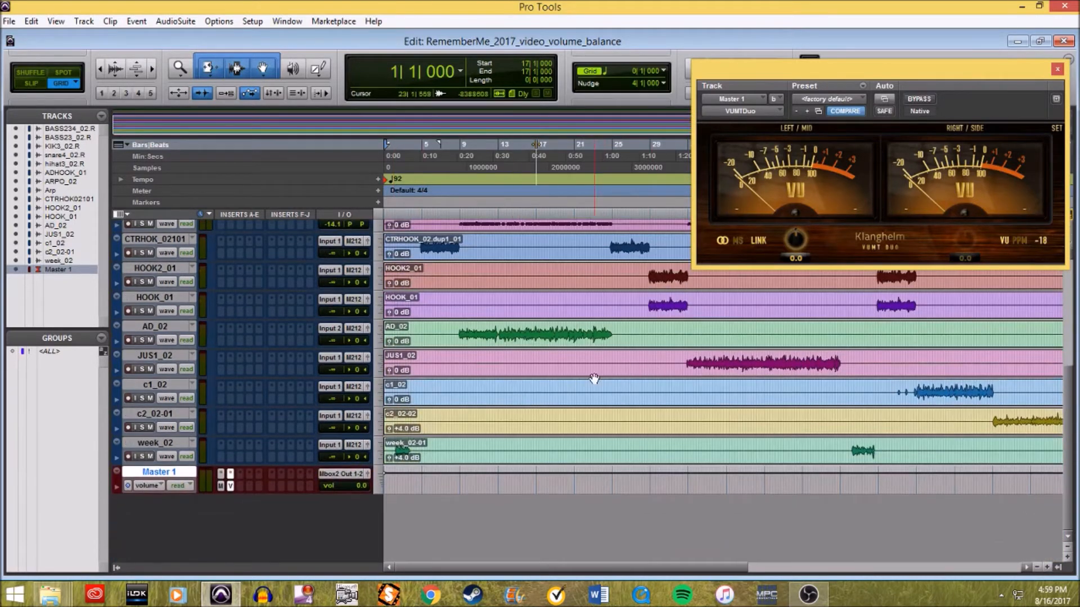
scroll(595, 379, up, 5)
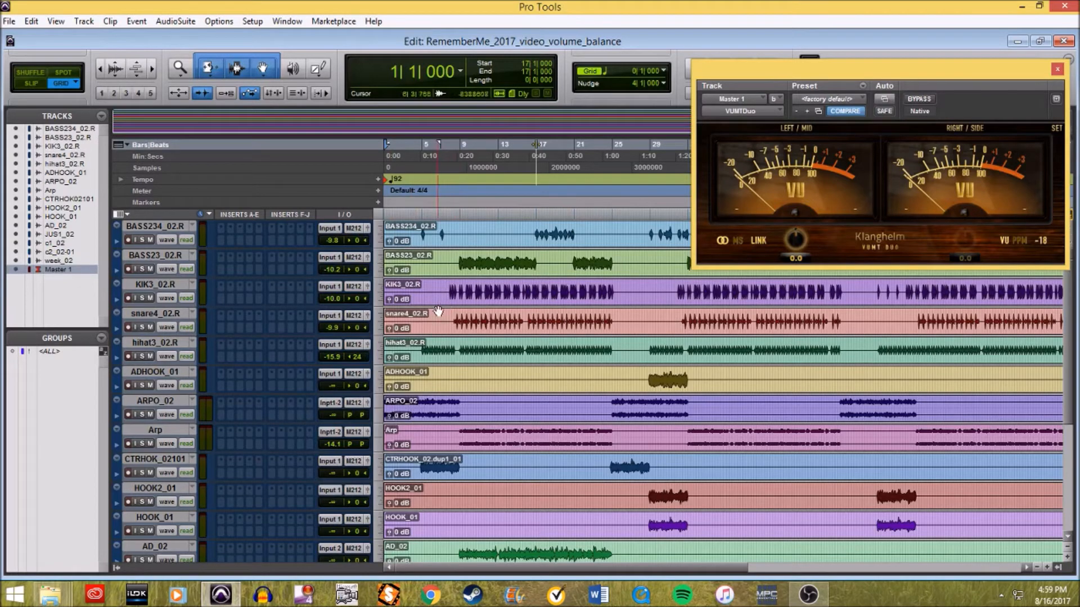
Step: Play the session from the start and raise the ARPO_02 fader to -14.0 dB and the week_02 fader to -9.4 dB
key(space)
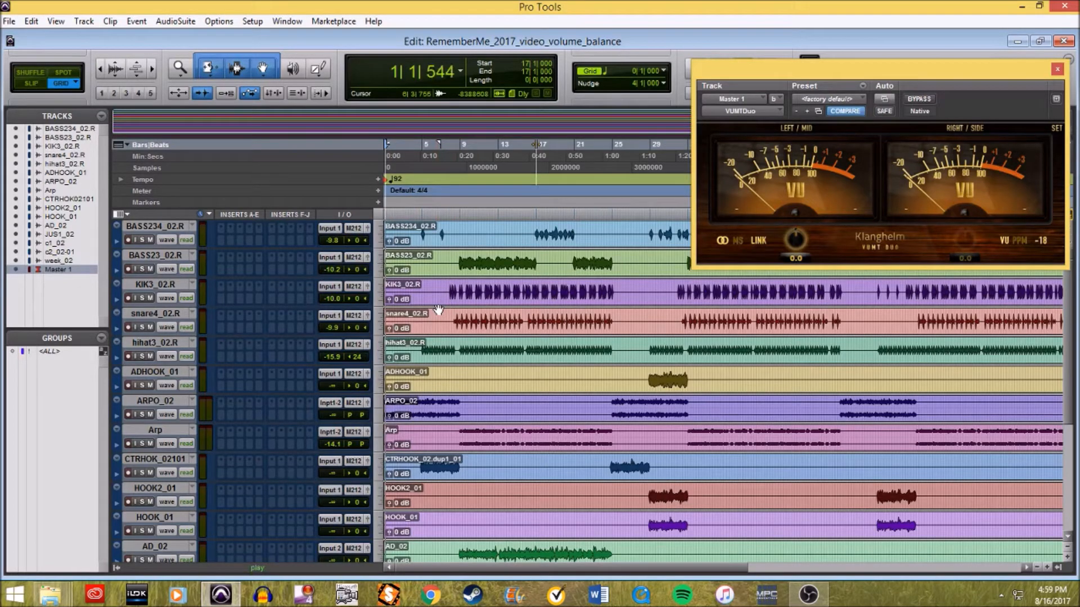
key(ctrl+equal)
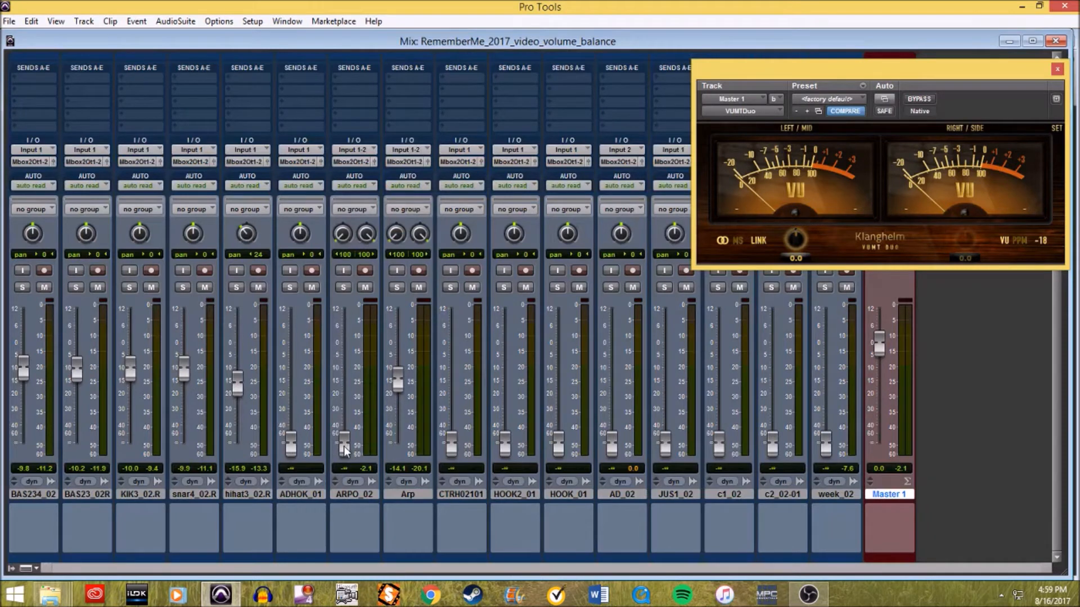
drag(344, 450, 343, 383)
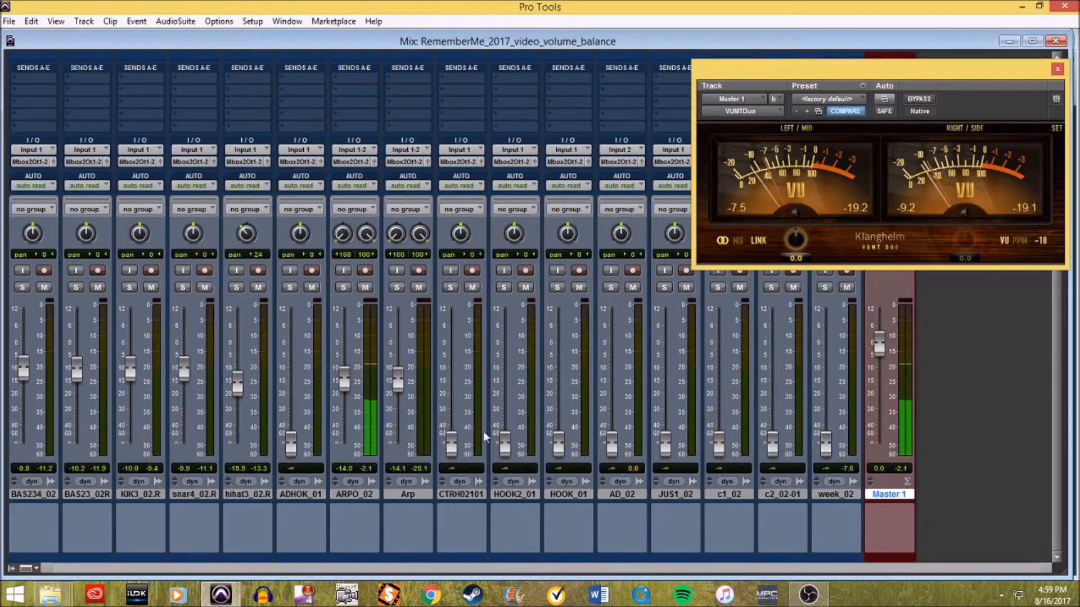
drag(826, 450, 828, 373)
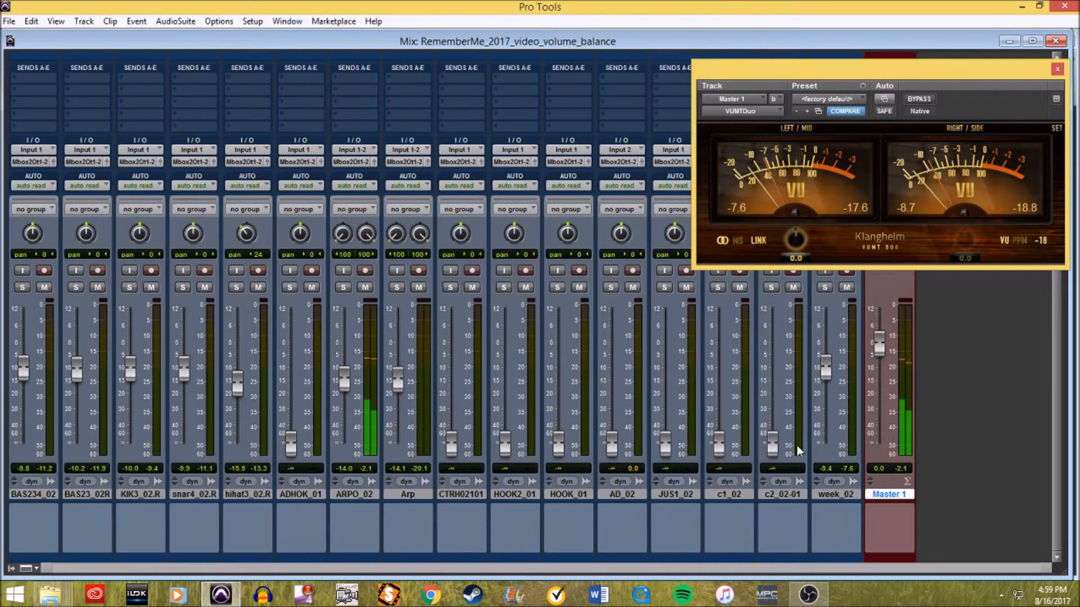
Step: Set the CTRH02101 fader to -11.2 dB, the AD_02 fader to -9.4 dB and the Arp fader to -15.1 dB
drag(452, 444, 452, 361)
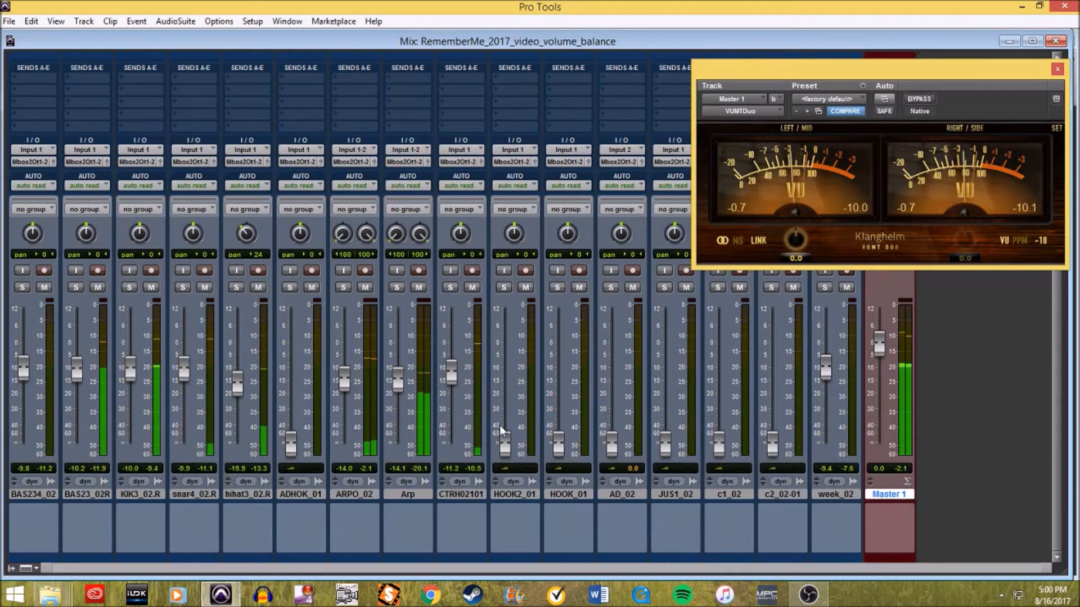
drag(610, 453, 595, 180)
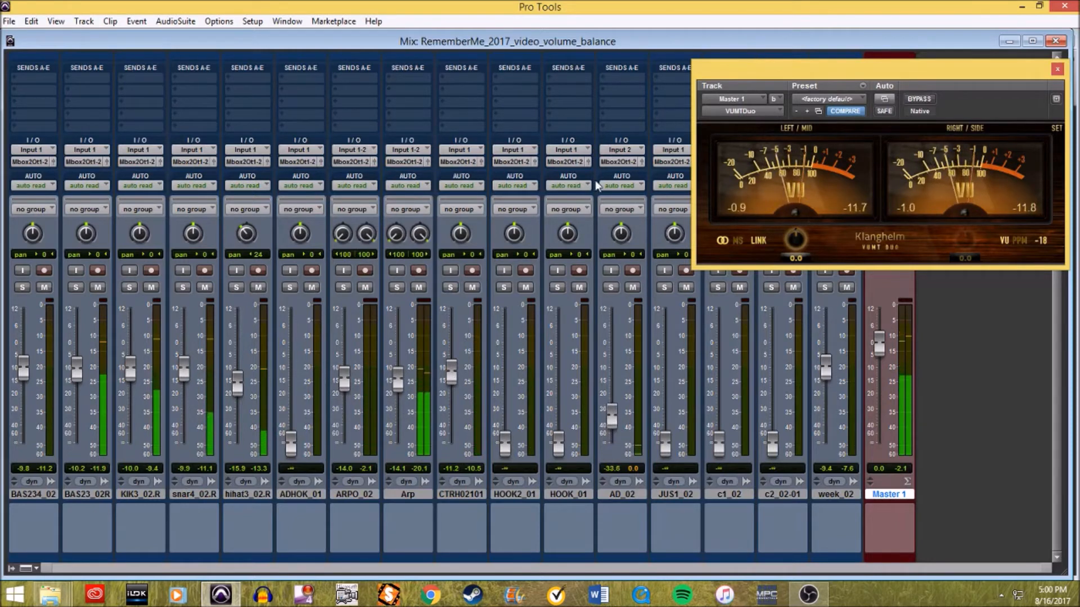
drag(612, 420, 609, 369)
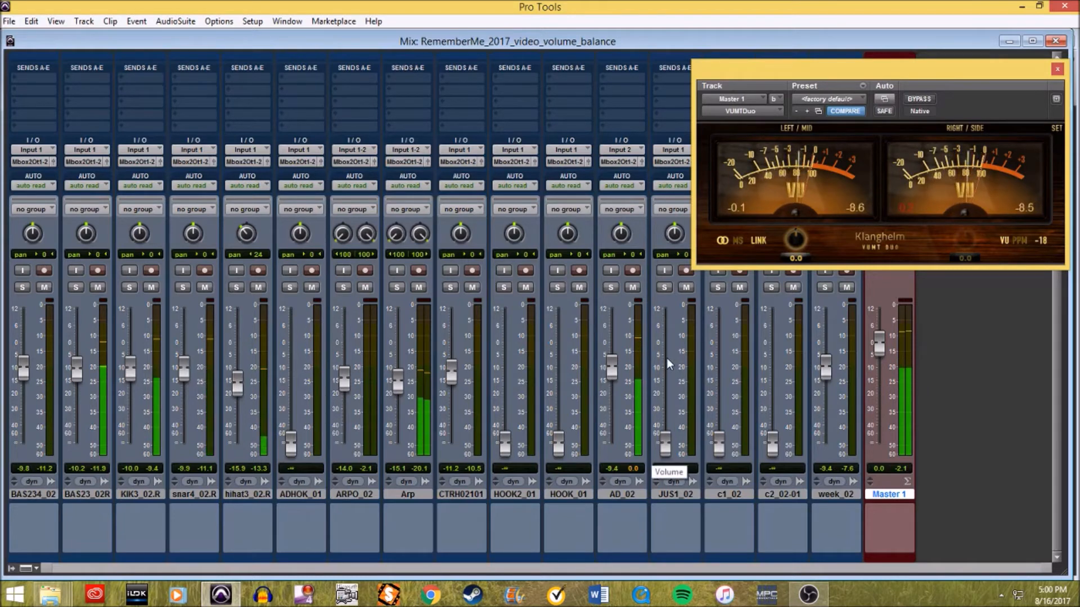
Step: Examine in the Edit window where the remaining hook and verse vocals come in along the timeline
key(ctrl+equal)
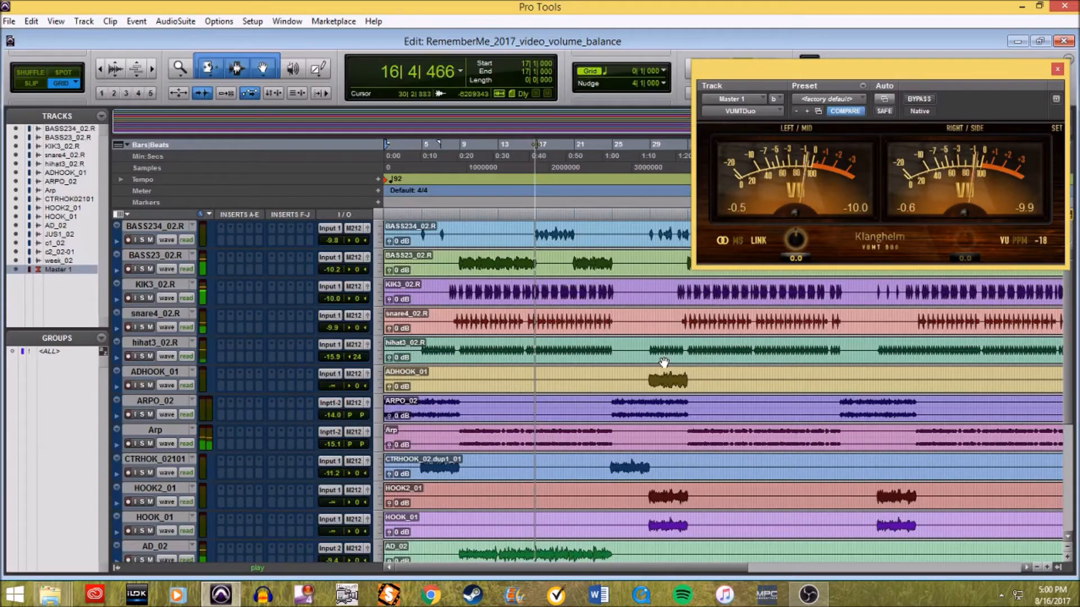
key(ctrl+bracketleft)
key(ctrl+bracketleft)
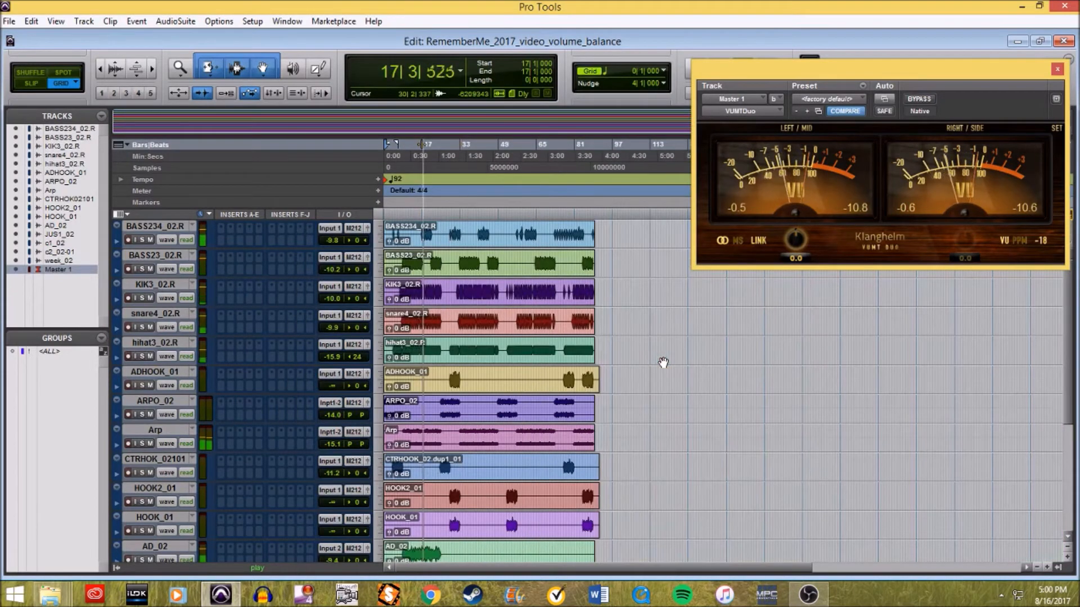
scroll(664, 363, down, 5)
key(ctrl+bracketright)
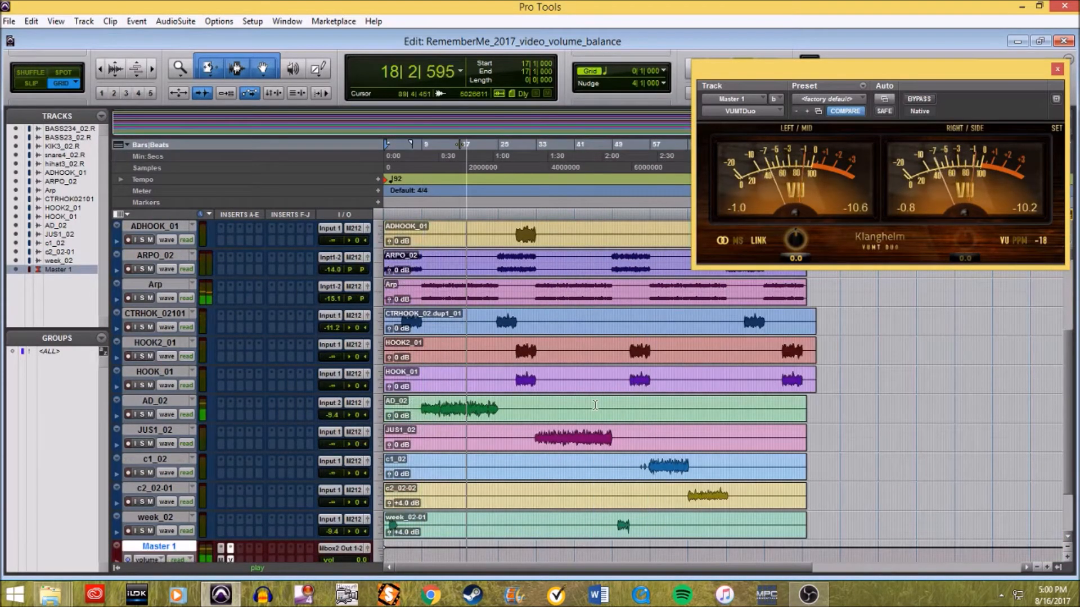
key(ctrl+bracketright)
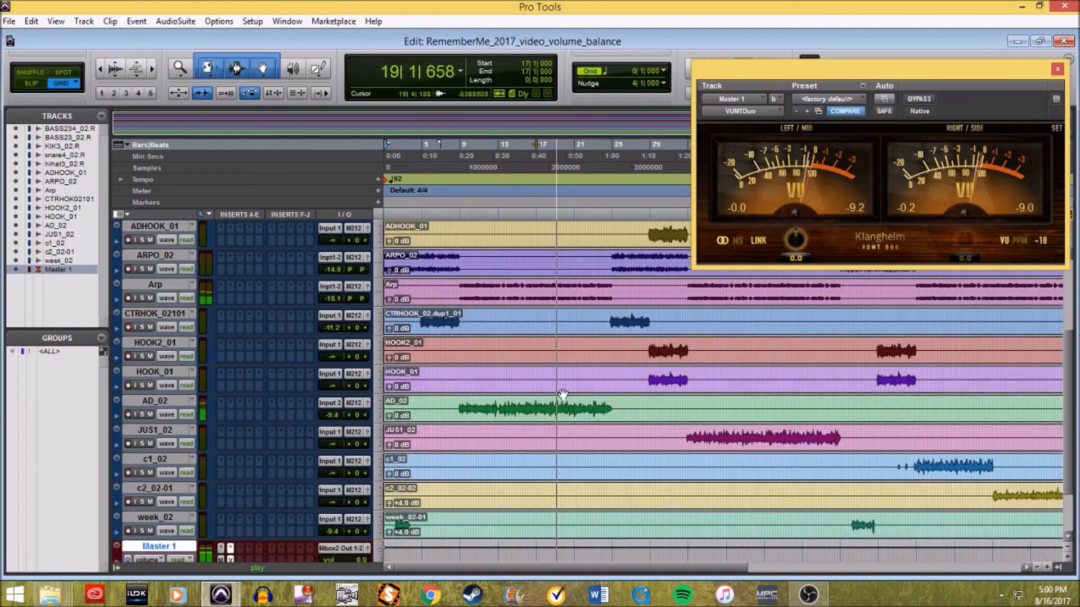
scroll(562, 394, right, 2)
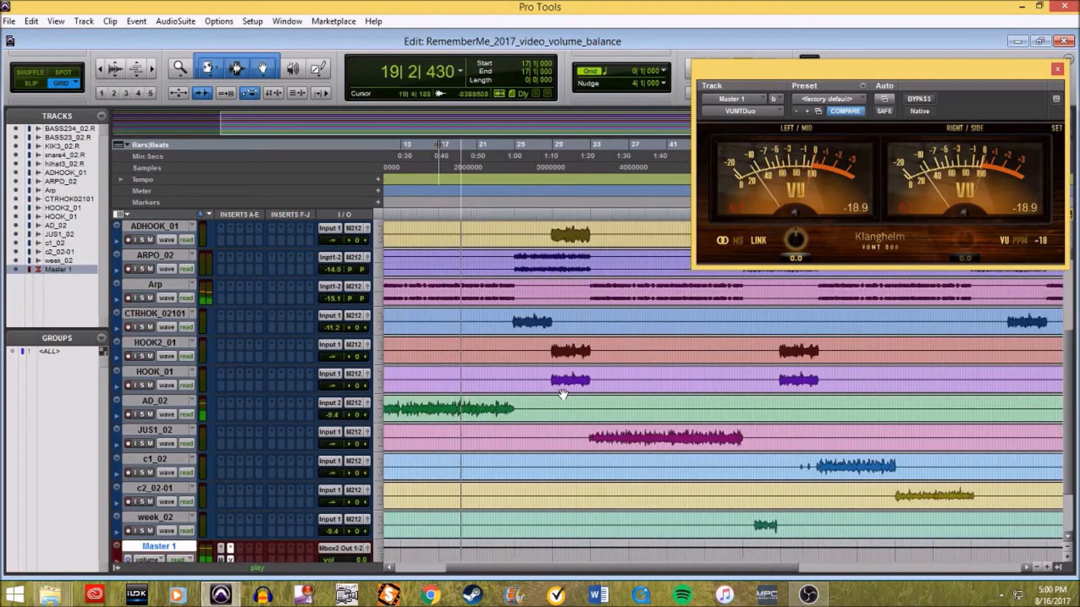
Step: Select the CTRHOK_02101, HOOK2_01 and HOOK_01 tracks together
click(162, 313)
shift+click(158, 343)
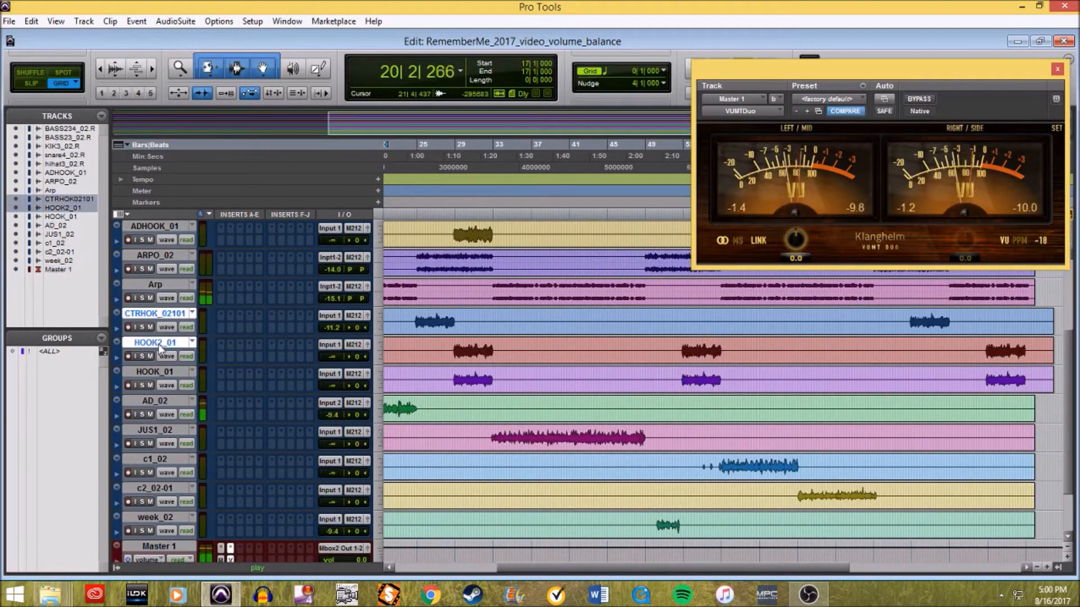
shift+click(154, 373)
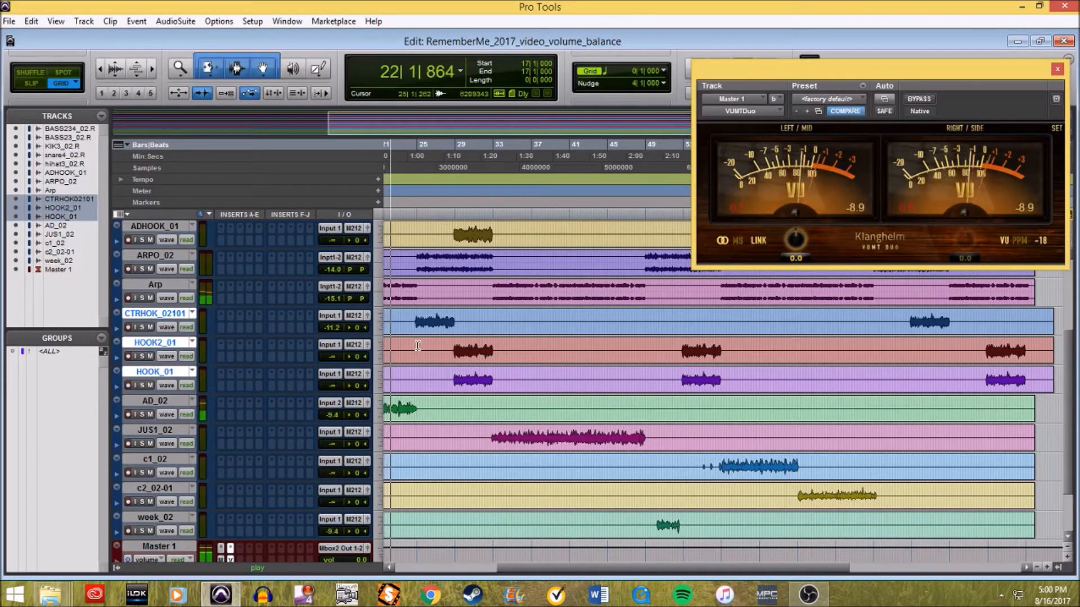
key(ctrl+equal)
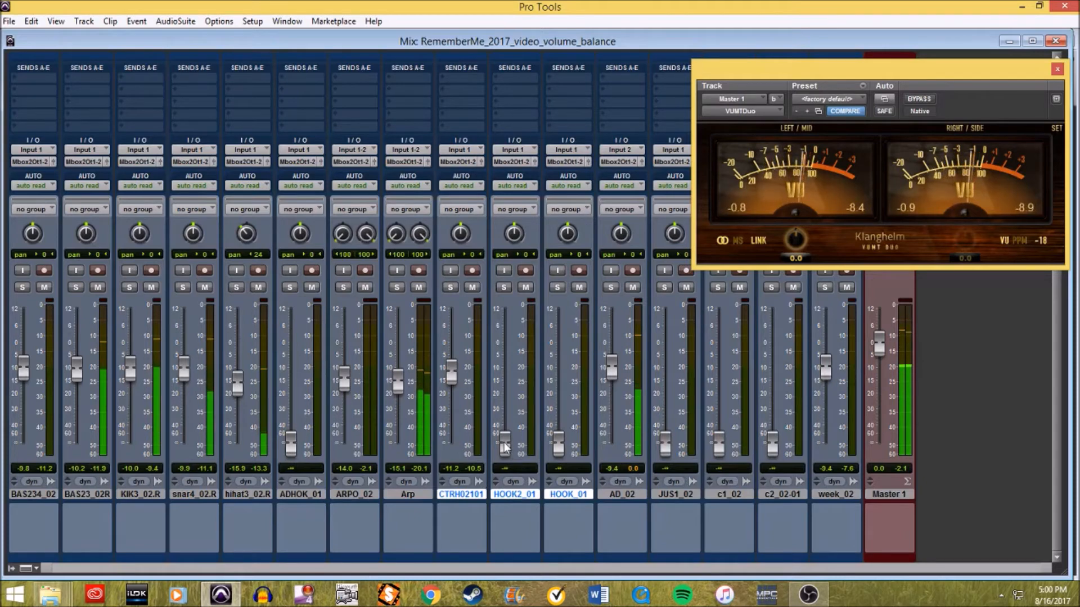
key(ctrl+equal)
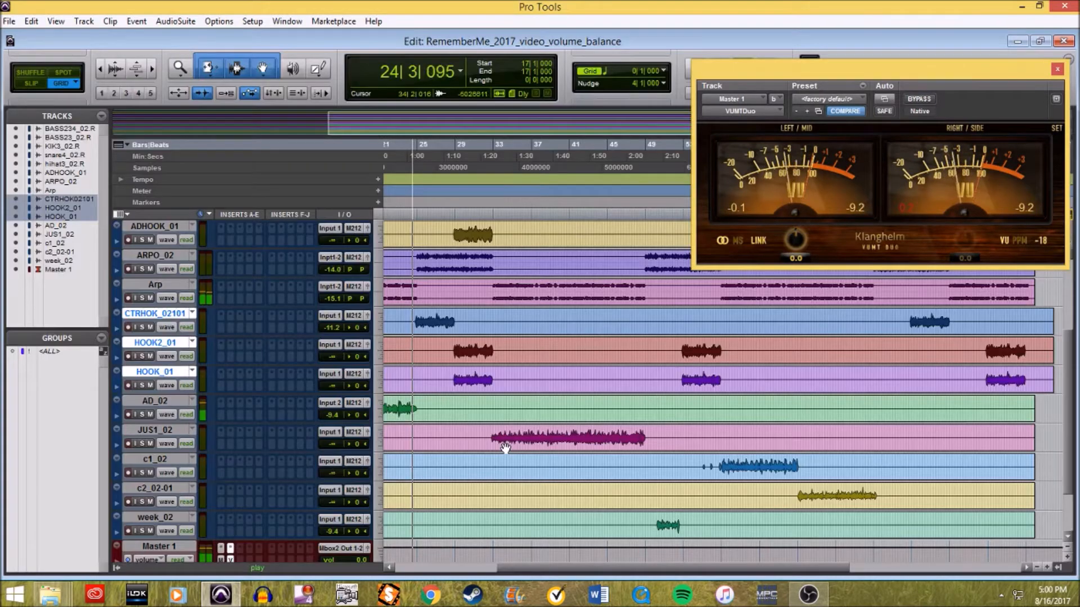
Step: Group only the HOOK2_01 and HOOK_01 tracks in the Mix window and pan them 100 left and 100 right
key(ctrl+equal)
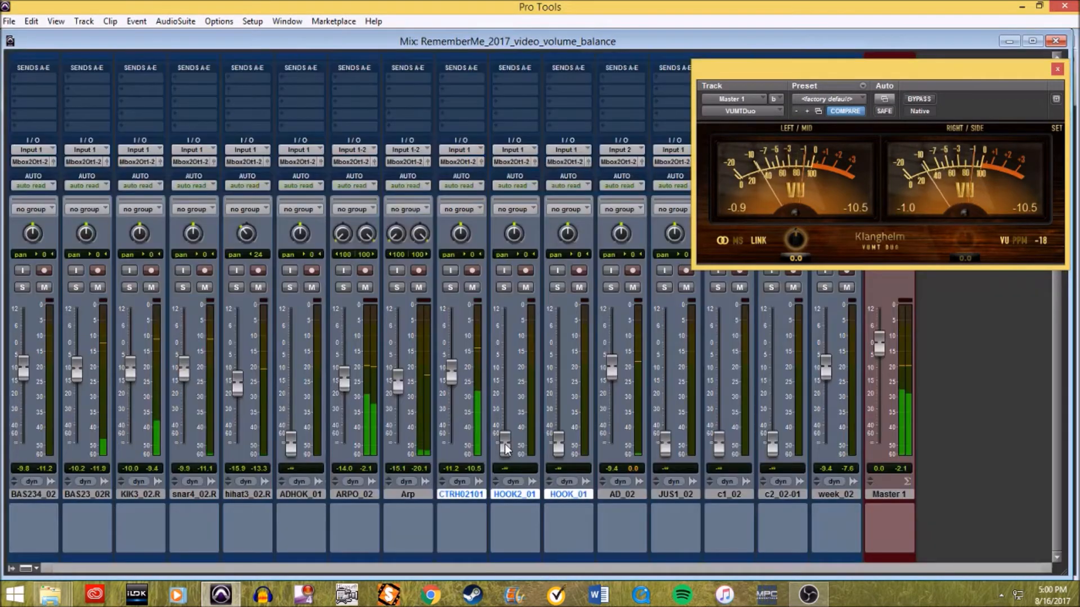
click(417, 495)
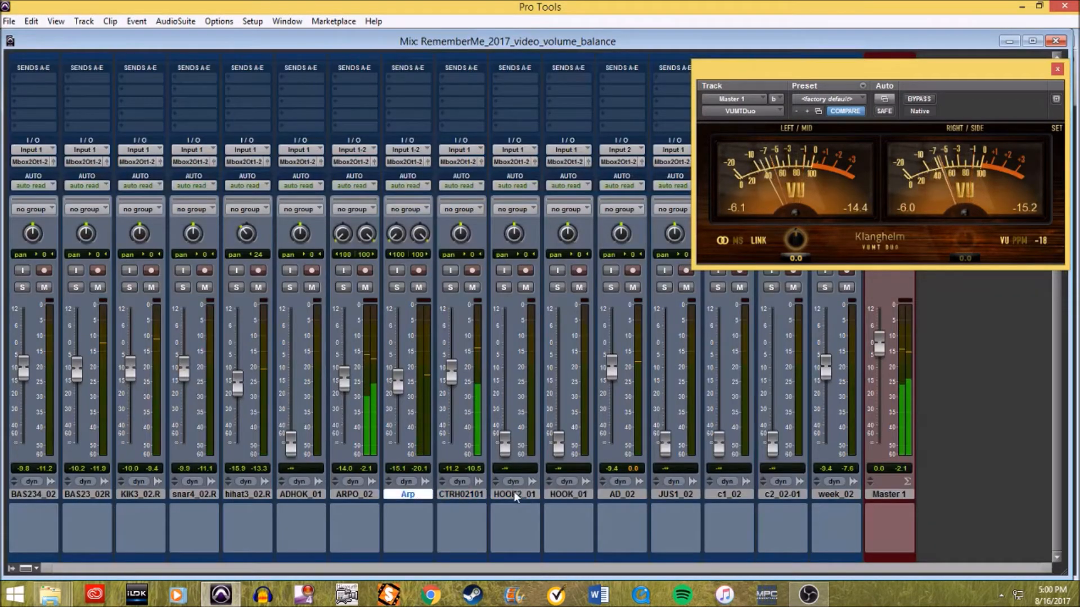
drag(519, 494, 565, 495)
key(ctrl+g)
key(Return)
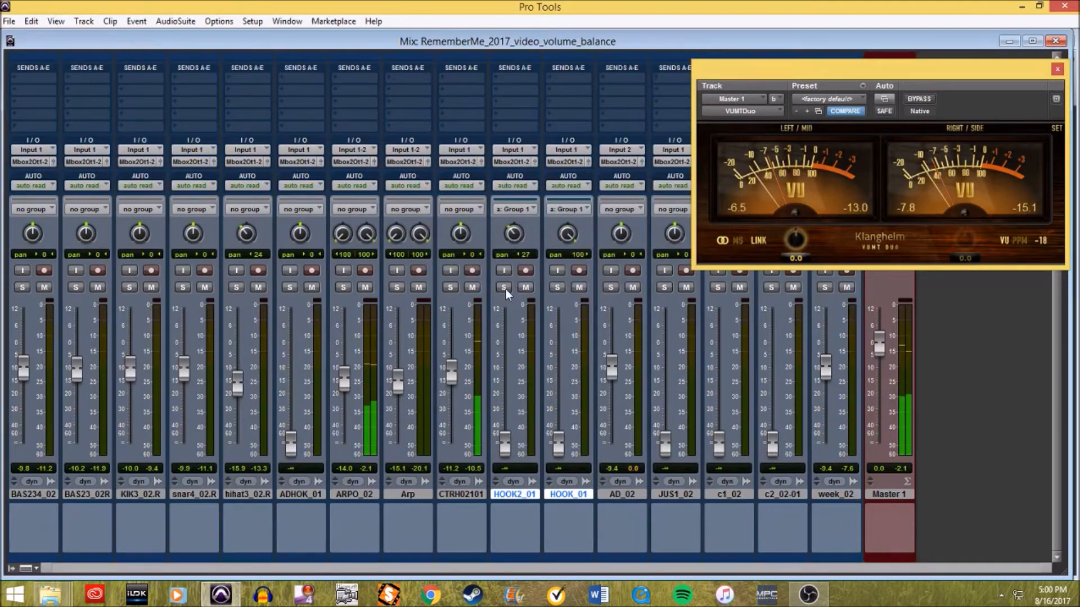
Step: Raise the grouped HOOK2_01 and HOOK_01 faders to -14.1 dB and the JUS1_02 fader to -9.4 dB
drag(505, 440, 509, 379)
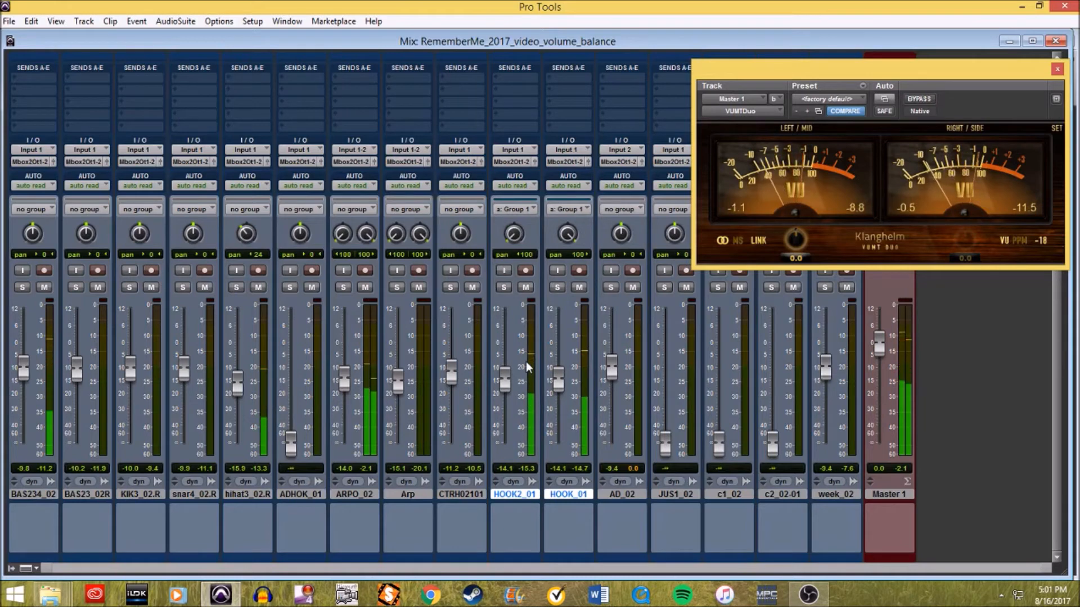
drag(667, 451, 680, 374)
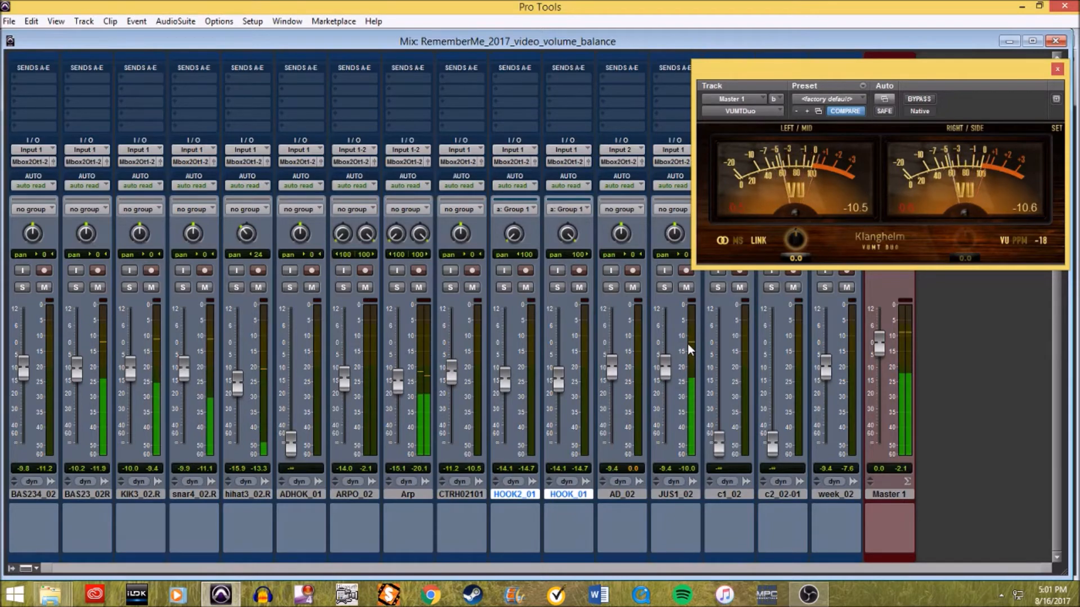
Step: Stop playback, move the playback position to bar 52 in the Edit window, and resume playing with the Mix window shown
key(ctrl+equal)
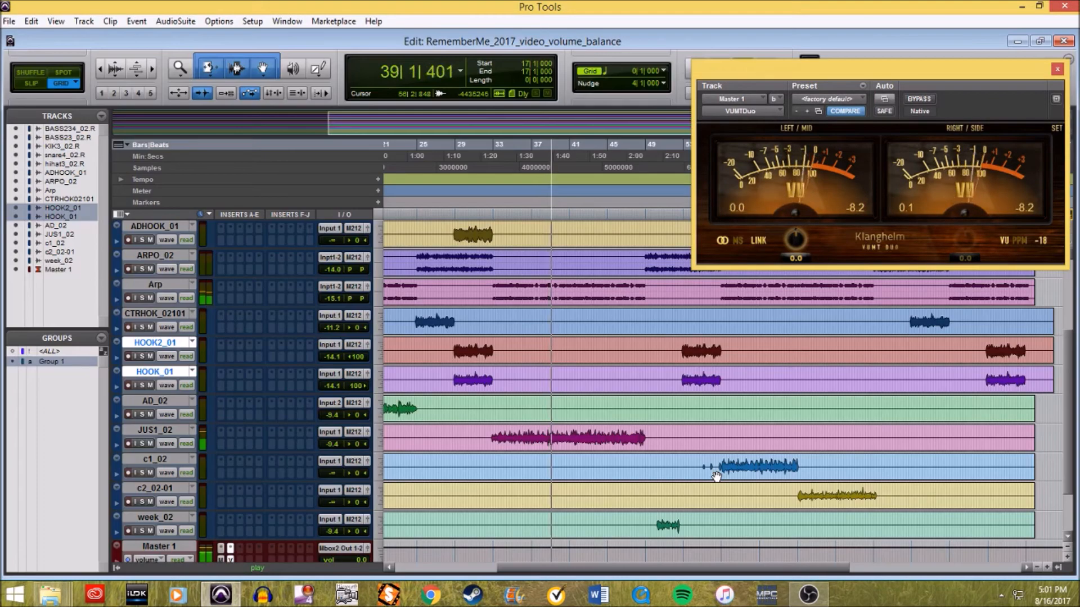
key(r)
key(r)
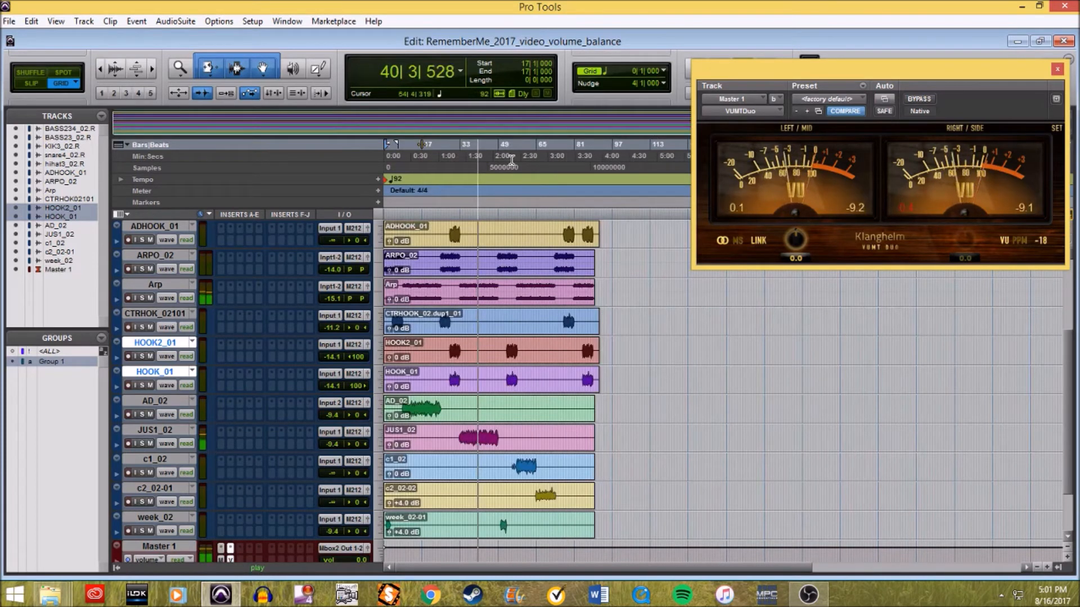
key(space)
click(505, 157)
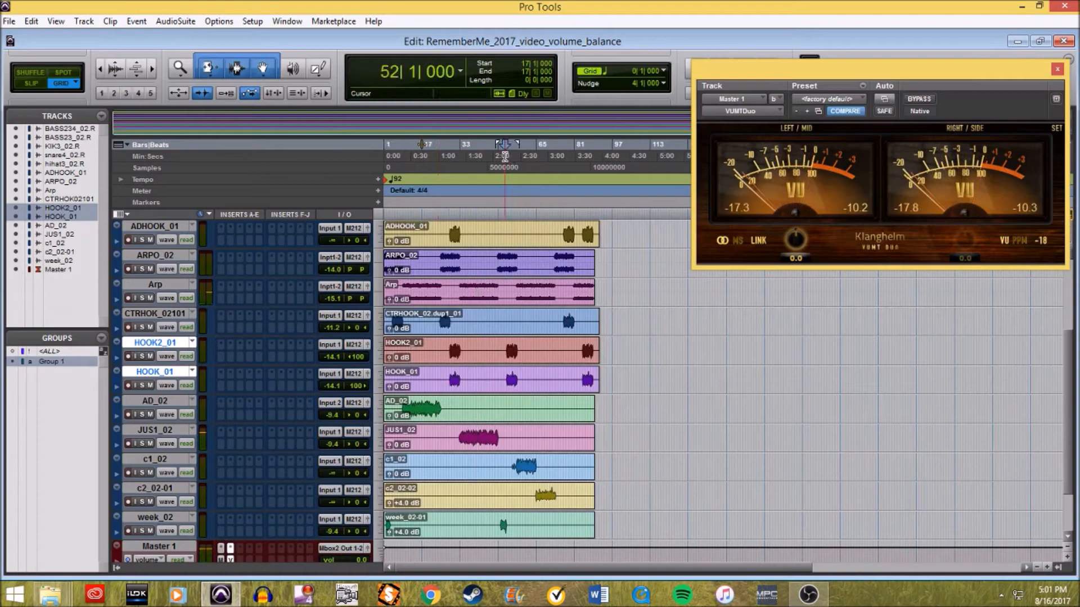
key(ctrl+equal)
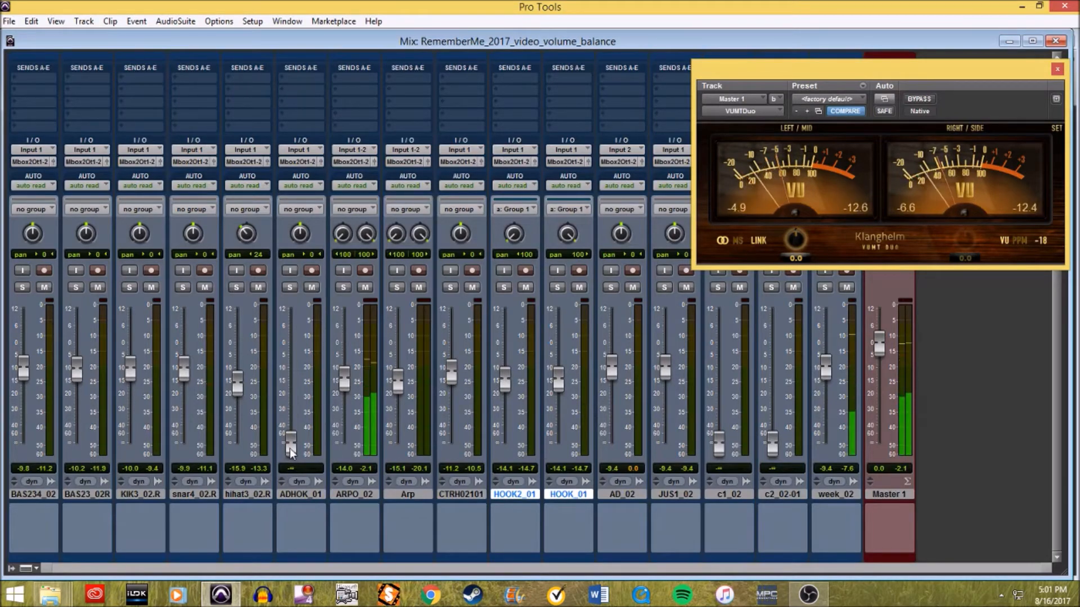
Step: Try raising the ADHOK_01 fader
drag(306, 423, 311, 381)
drag(312, 447, 311, 449)
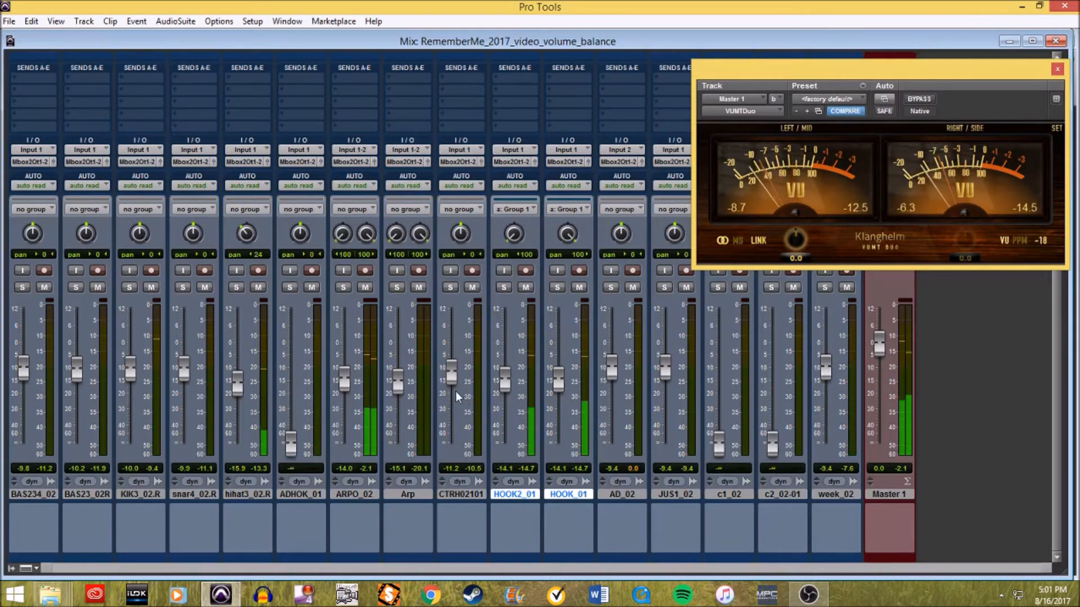
Step: Raise the c1_02 and c2_02-01 vocal faders to -9.4 dB each
drag(721, 440, 734, 380)
drag(772, 446, 774, 393)
mouse_move(720, 368)
mouse_down()
mouse_move(720, 377)
mouse_move(724, 354)
mouse_move(722, 382)
mouse_up()
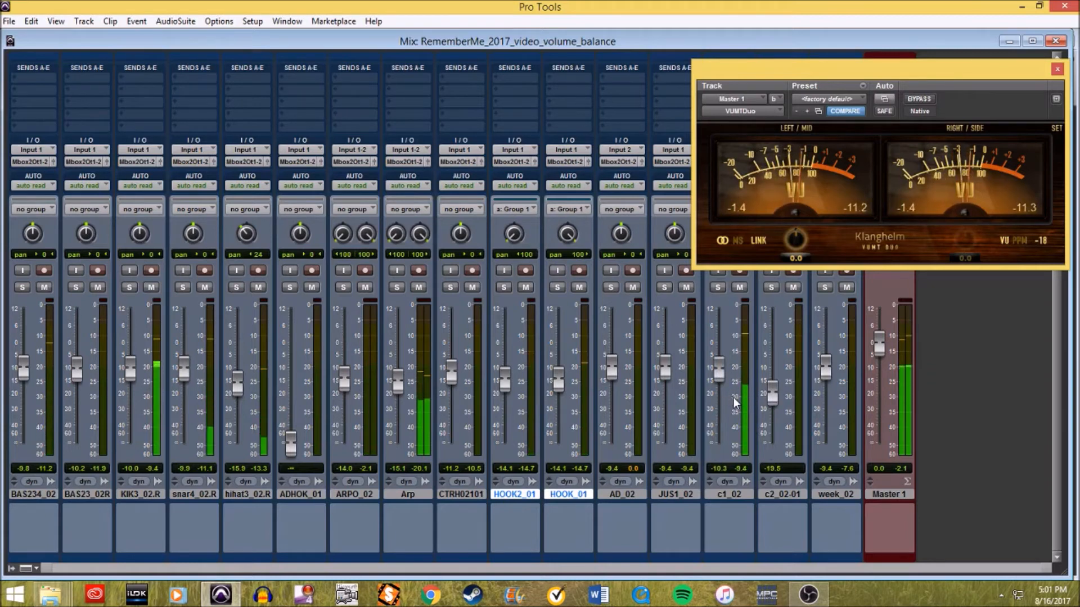
drag(772, 393, 775, 355)
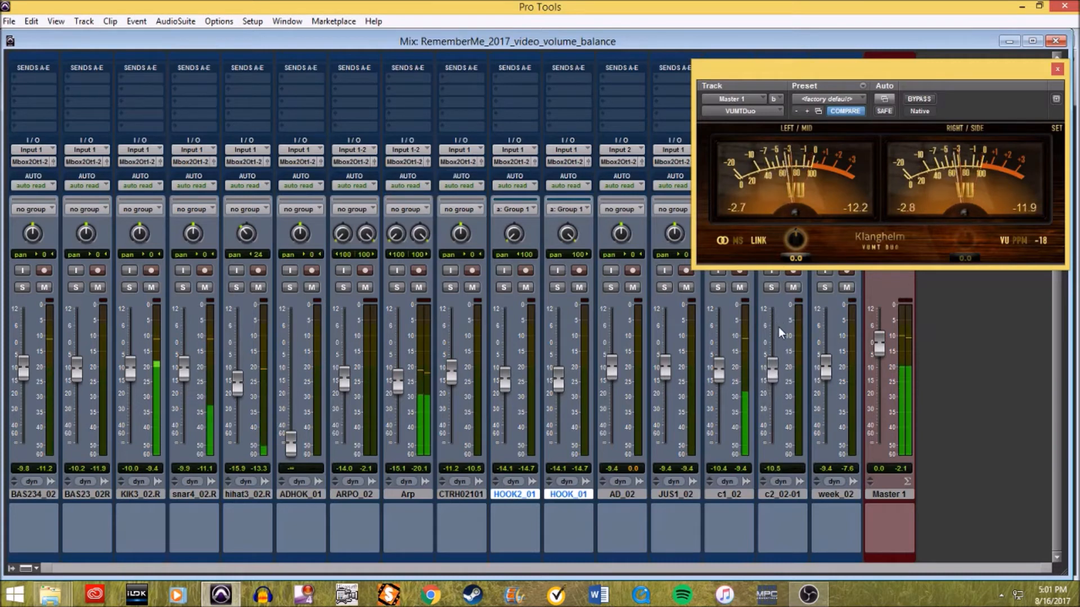
drag(720, 376, 773, 354)
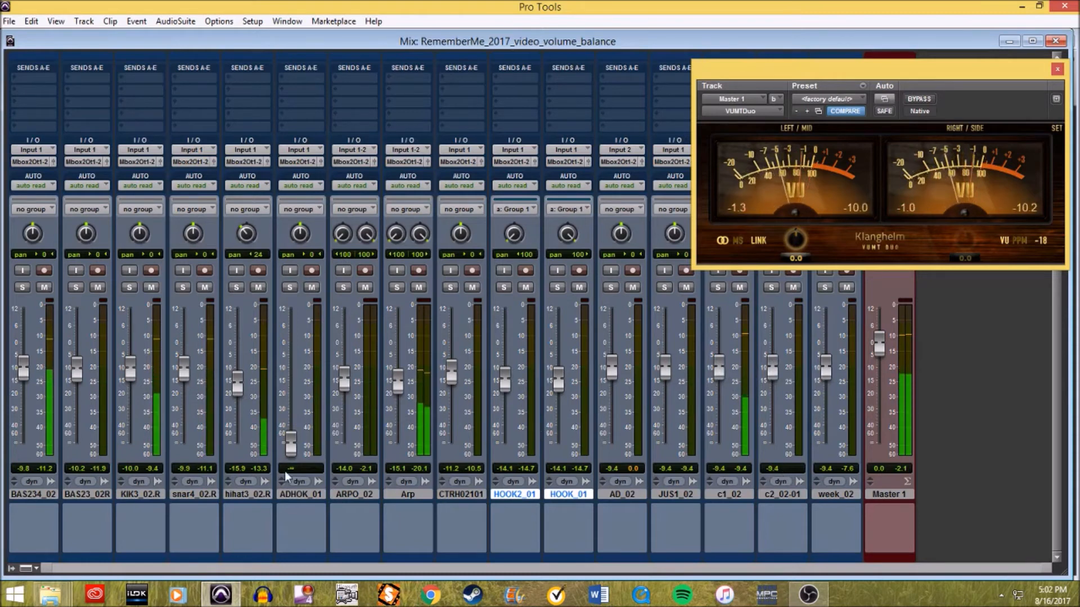
Step: Select the ADHOK_01 track, check where its vocals occur in the Edit window, and raise its fader to -17.1 dB
click(296, 497)
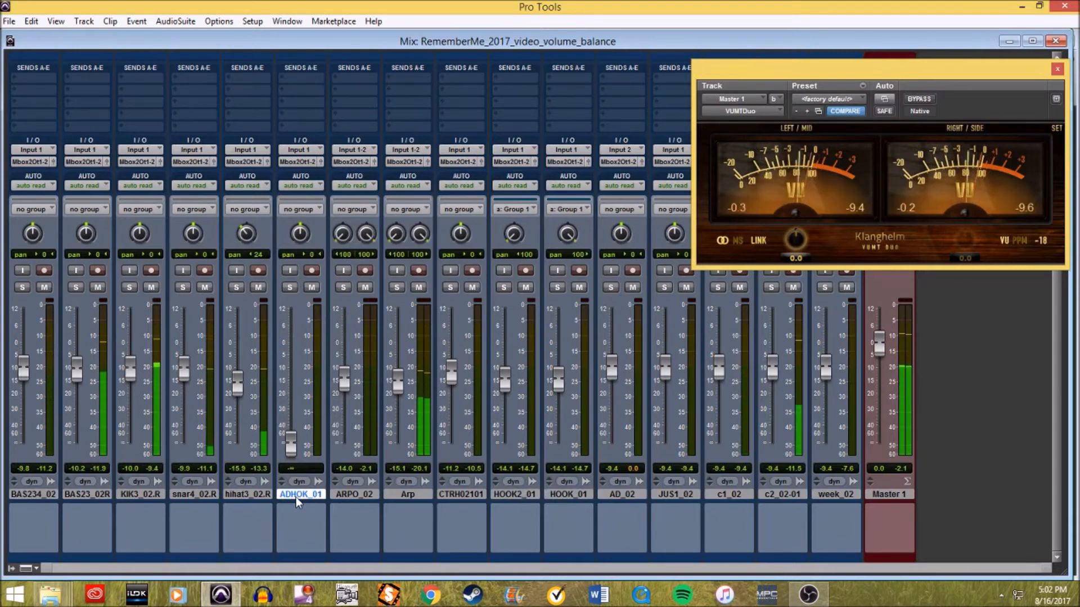
key(ctrl+equal)
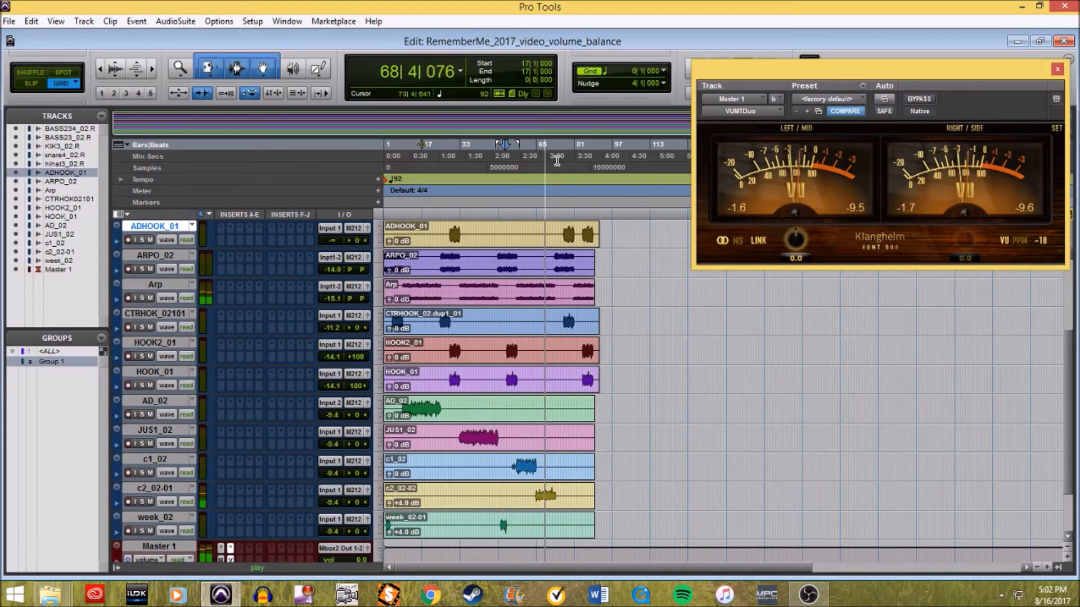
key(ctrl+equal)
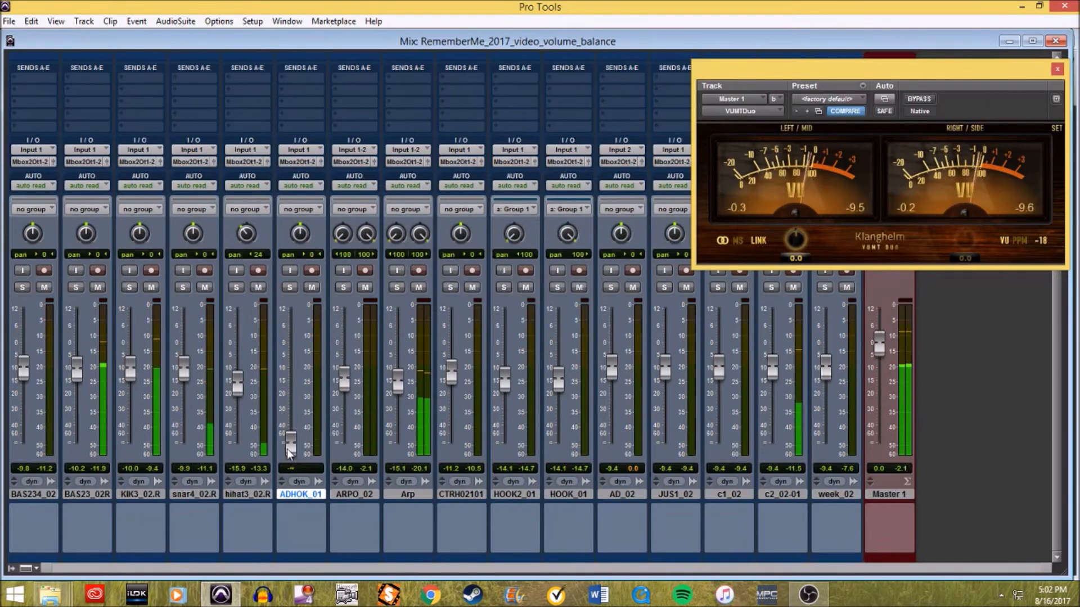
key(ctrl+equal)
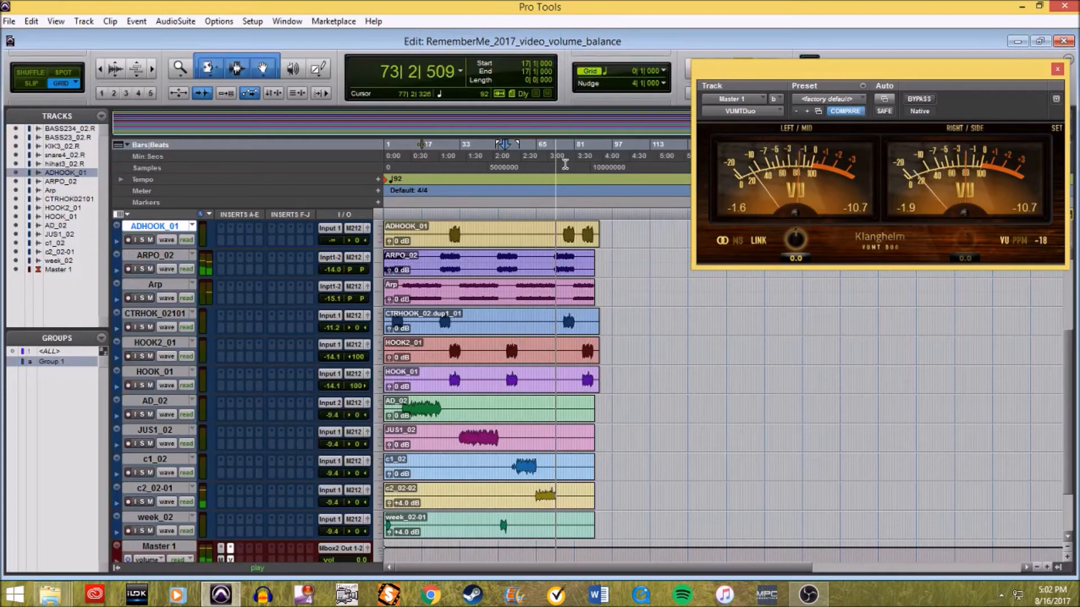
click(422, 243)
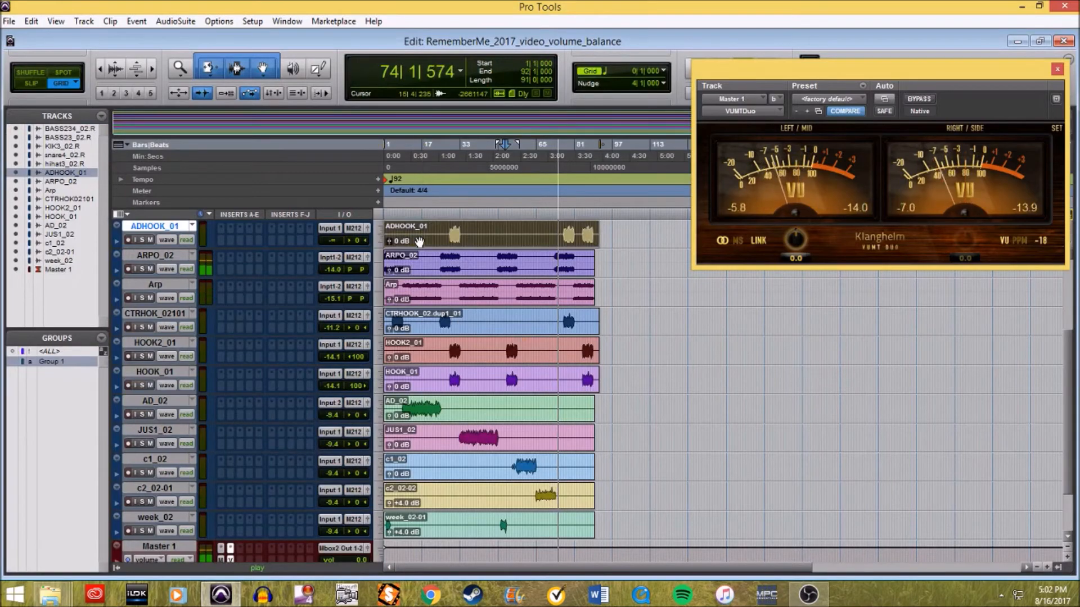
key(ctrl+equal)
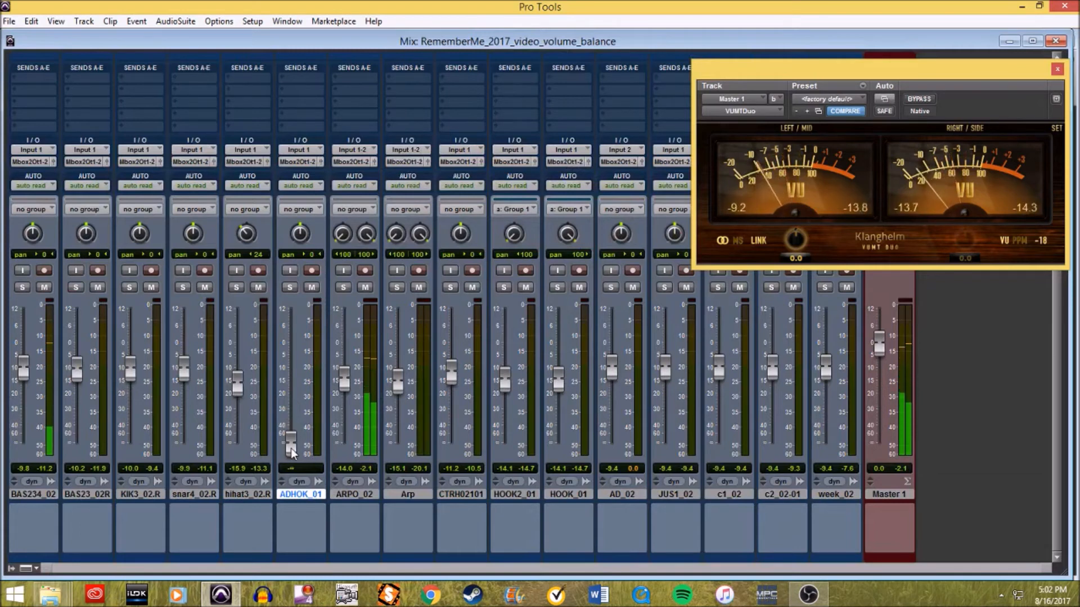
drag(293, 450, 298, 426)
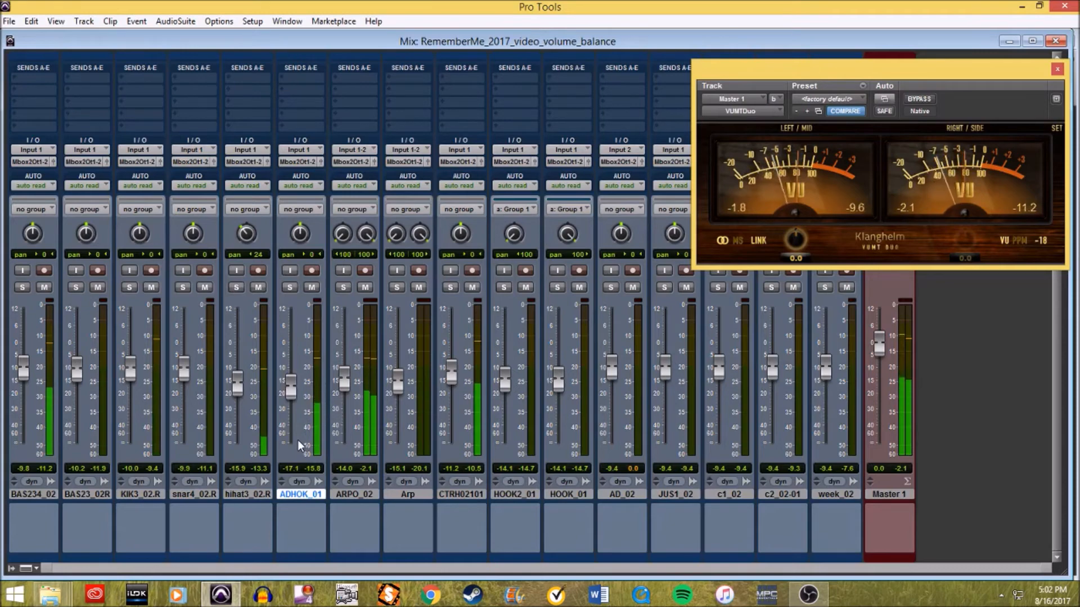
Step: Follow playback through the final hook in a closer view of the Edit window timeline, and stop playback
key(ctrl+equal)
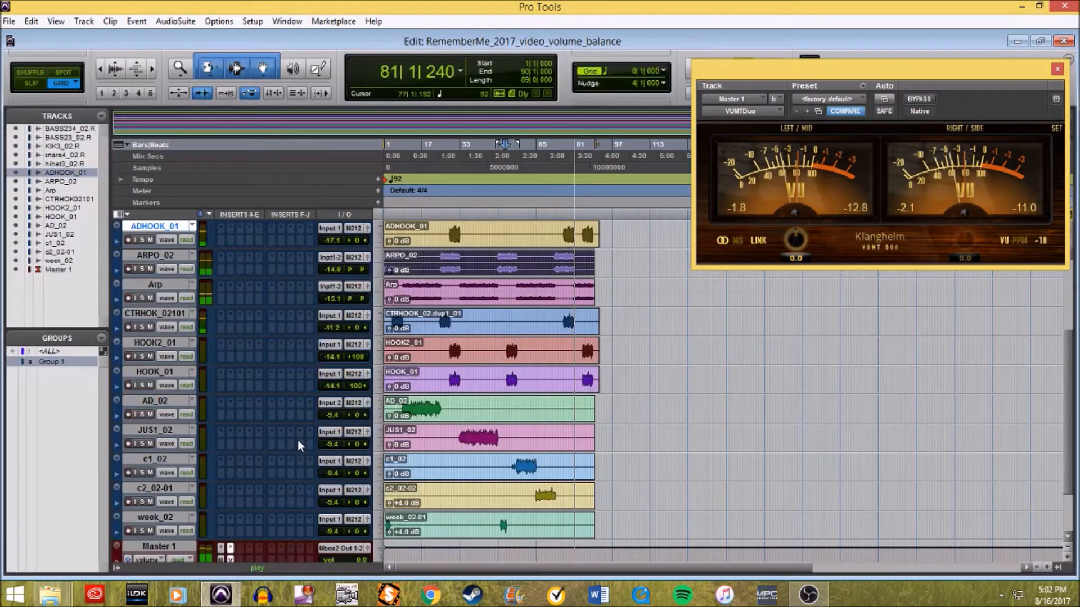
key(t)
key(t)
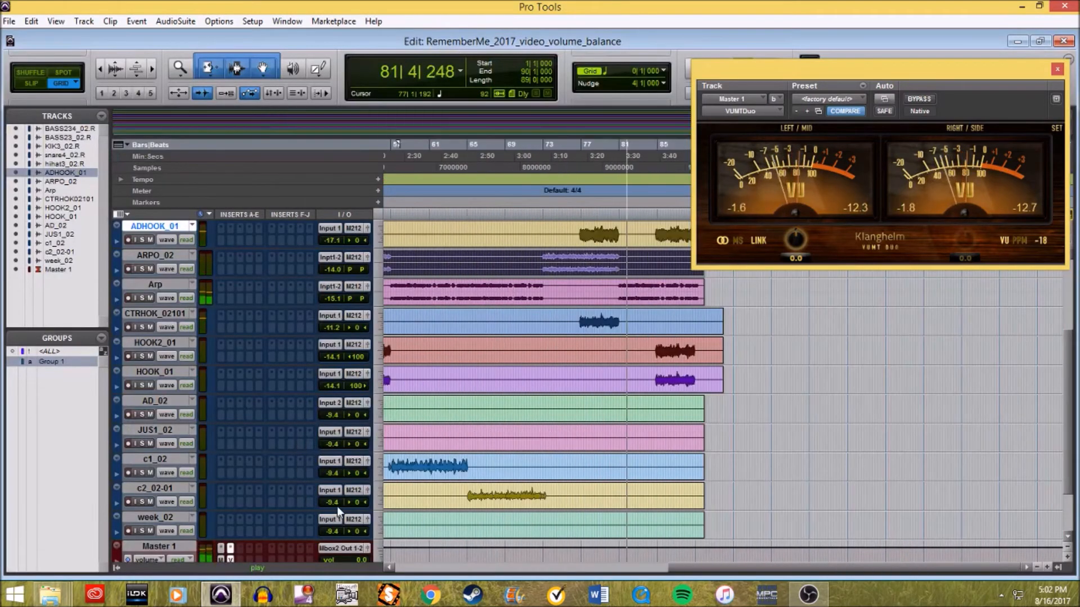
scroll(767, 339, up, 5)
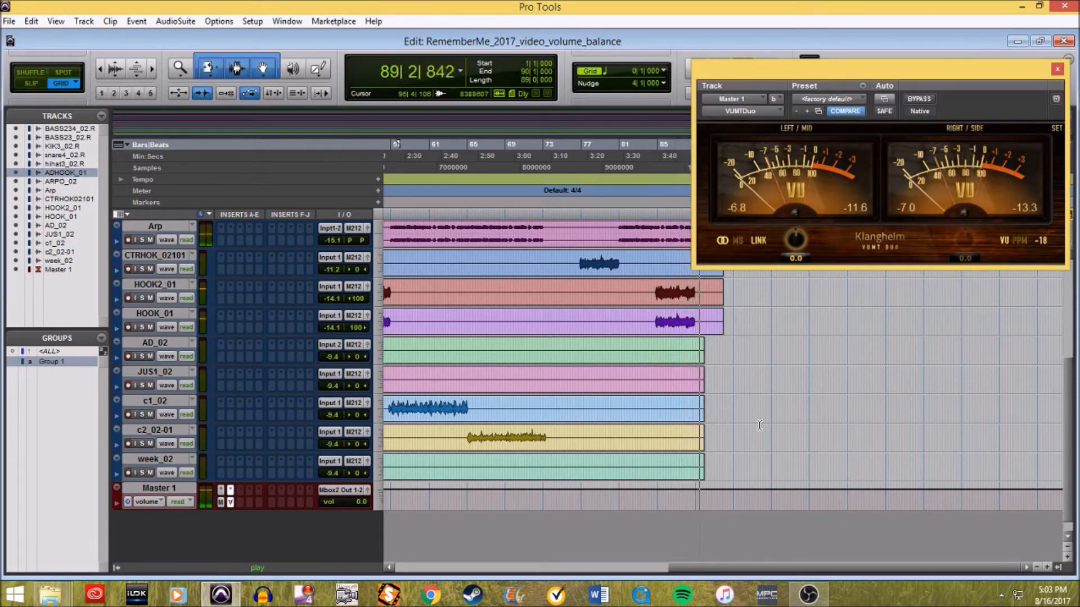
key(space)
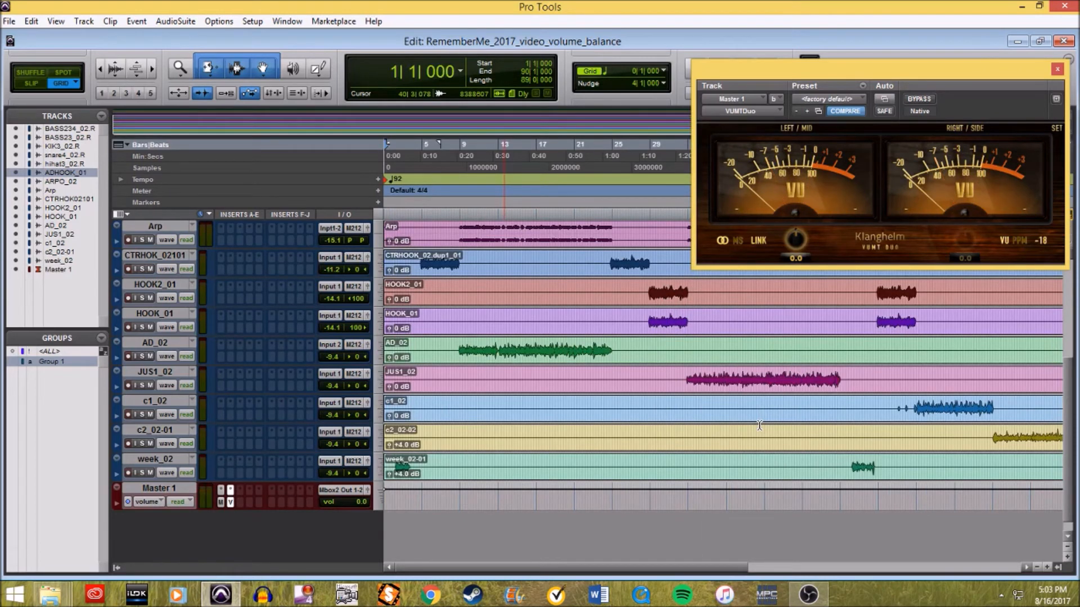
Step: Return to the Mix window to review the balanced faders and reposition the VU meter plug-in window slightly
key(ctrl+equal)
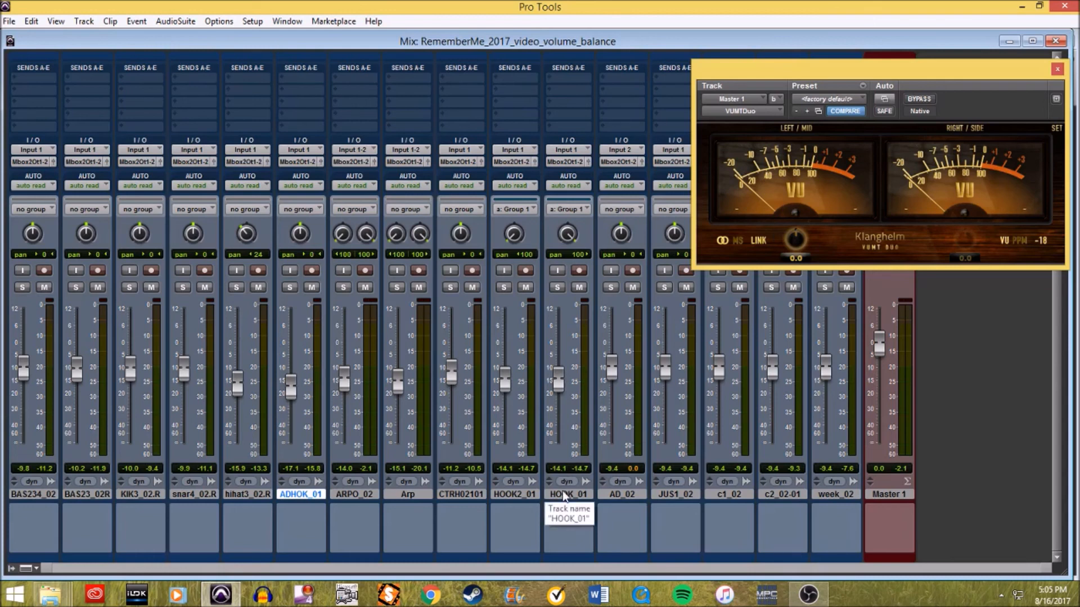
drag(834, 71, 812, 66)
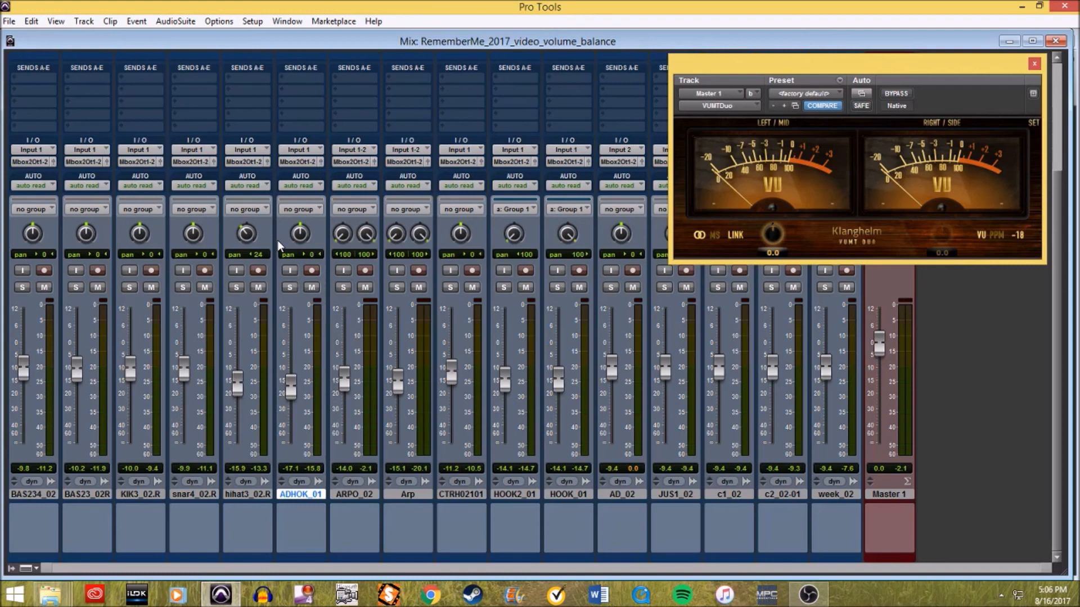
mouse_move(810, 599)
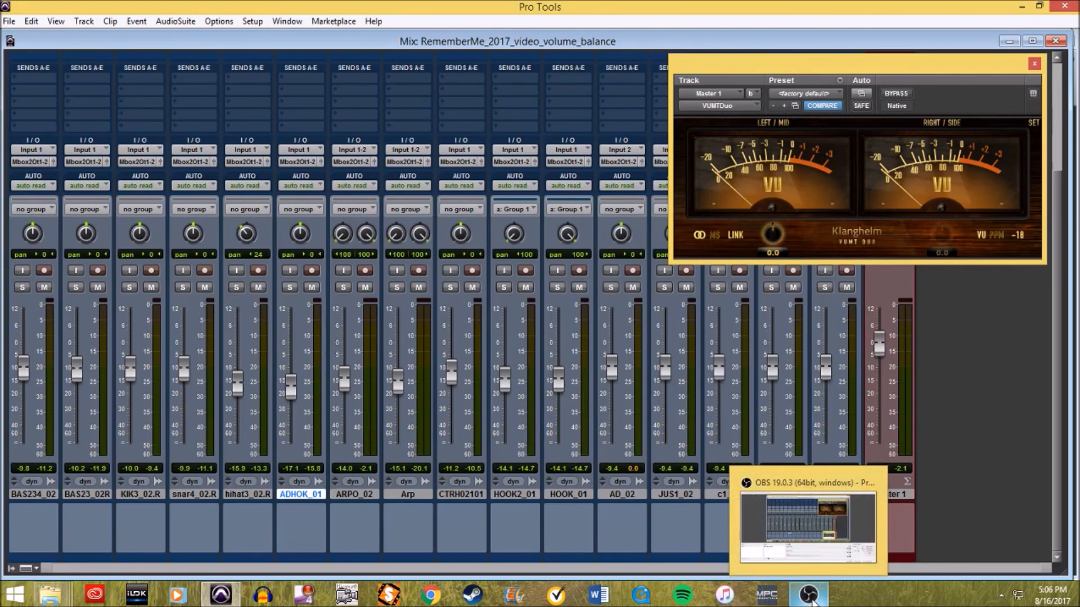
click(810, 596)
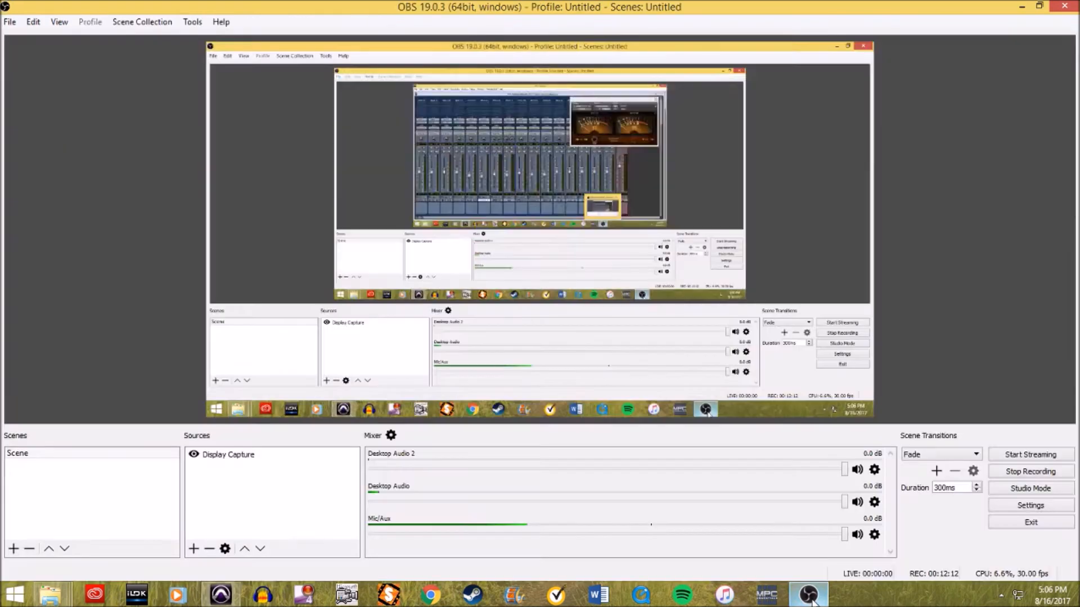